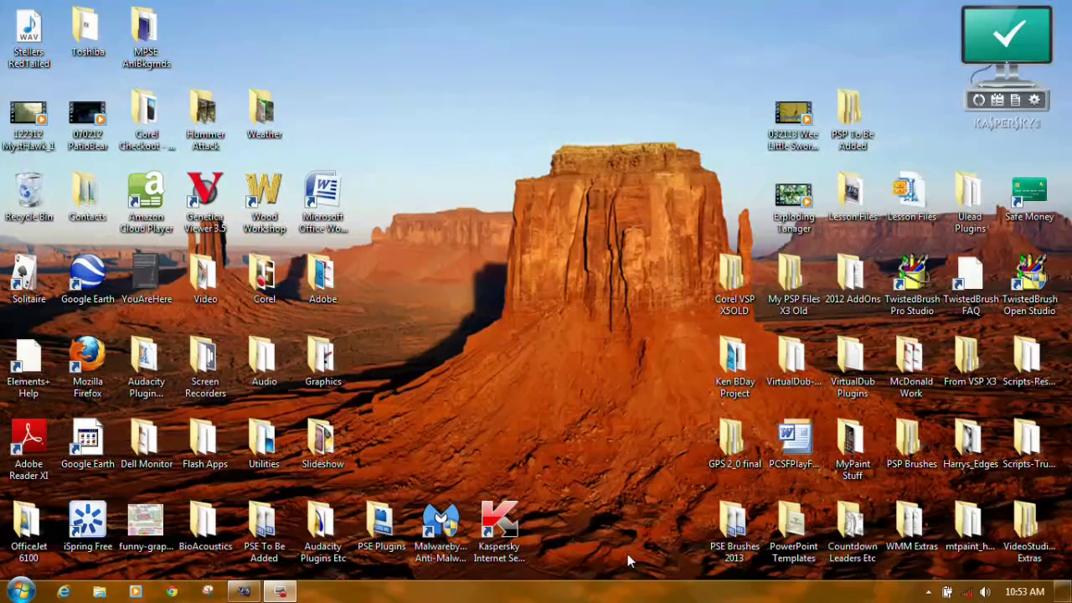
- Open the Pictures library from the desktop
{"action": "left_click", "coordinate": [22, 592]}
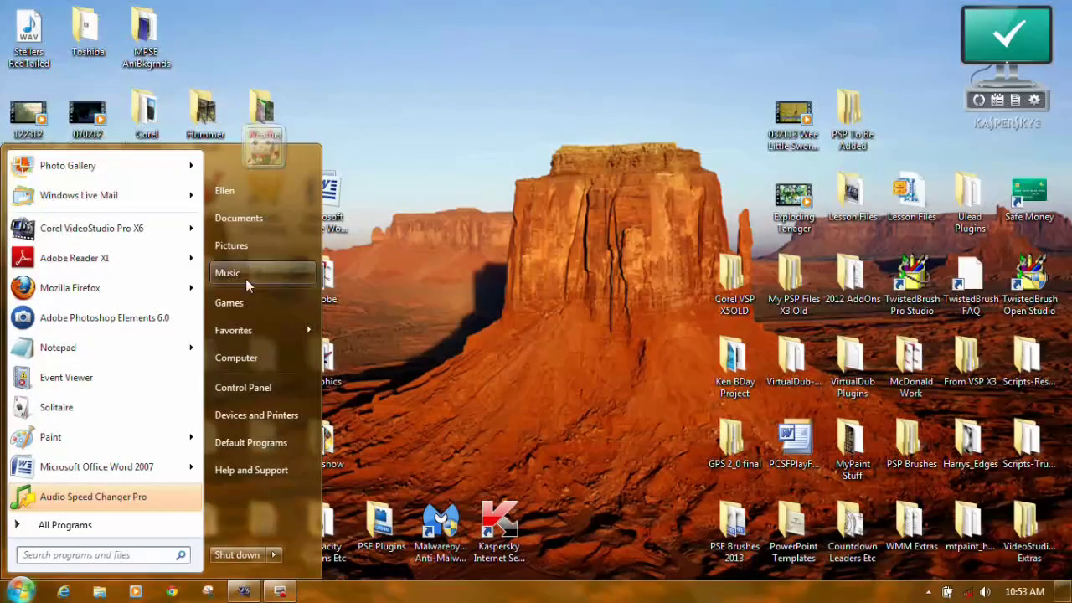
{"action": "left_click", "coordinate": [250, 247]}
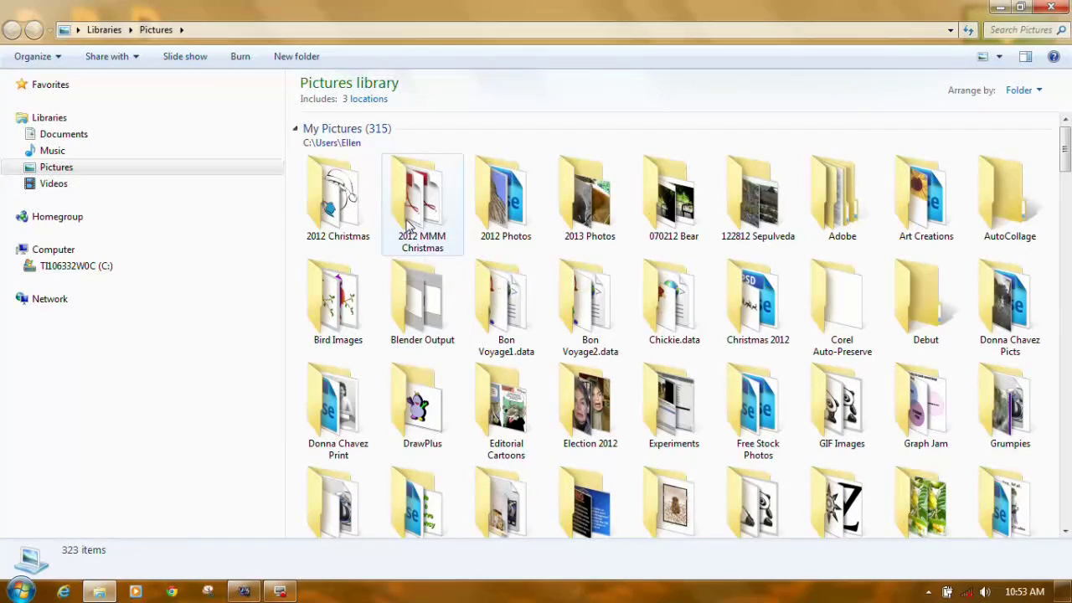
{"action": "mouse_move", "coordinate": [457, 248]}
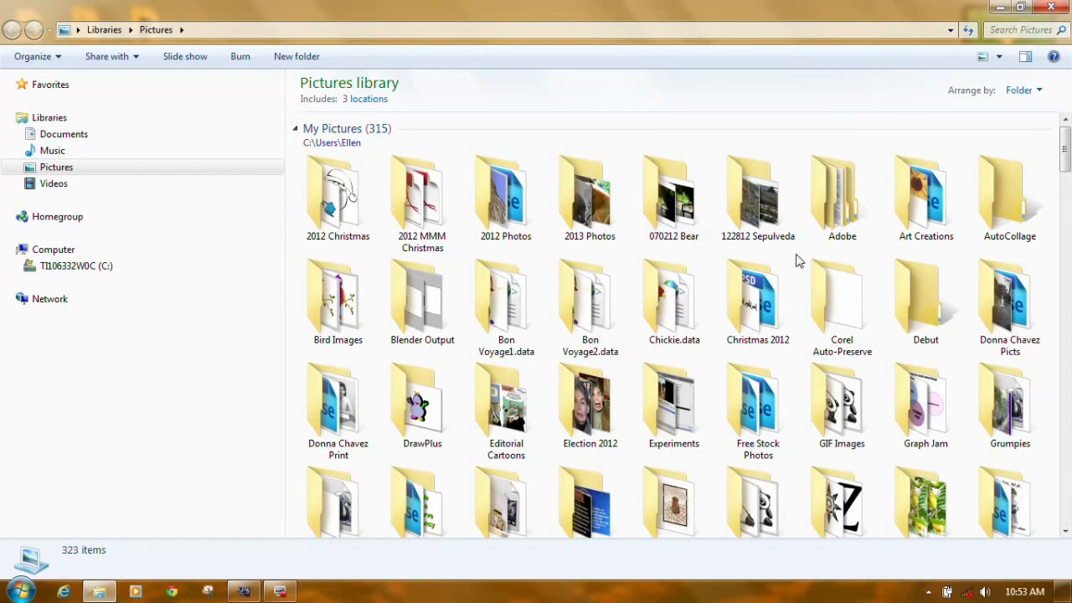
- Look inside the Adobe folder, return to the Pictures library and look over its existing folders
{"action": "double_click", "coordinate": [824, 191]}
{"action": "double_click", "coordinate": [328, 164]}
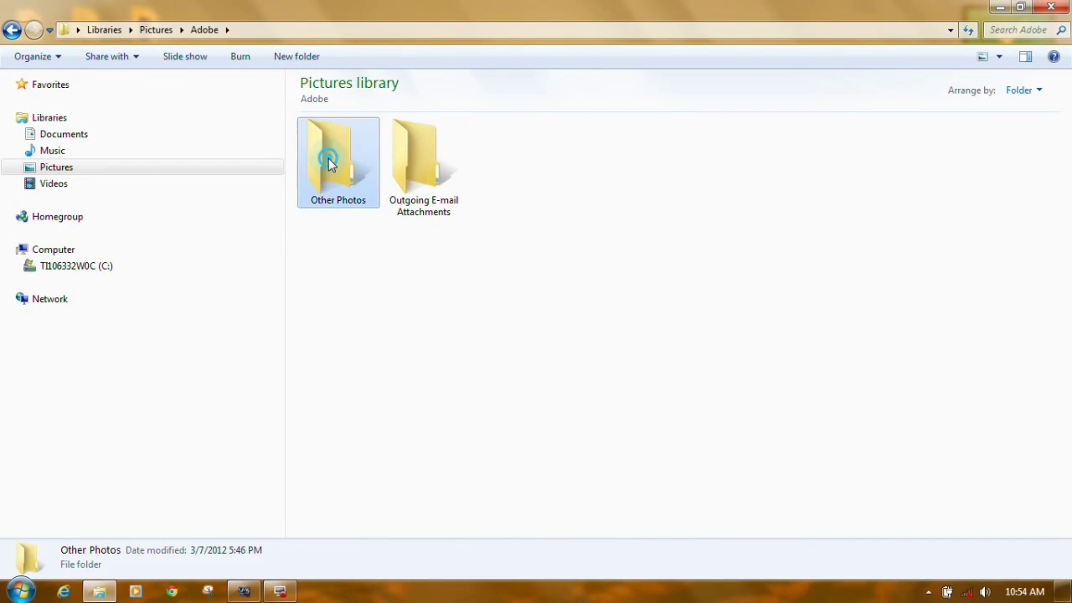
{"action": "left_click", "coordinate": [12, 29]}
{"action": "left_click", "coordinate": [12, 29]}
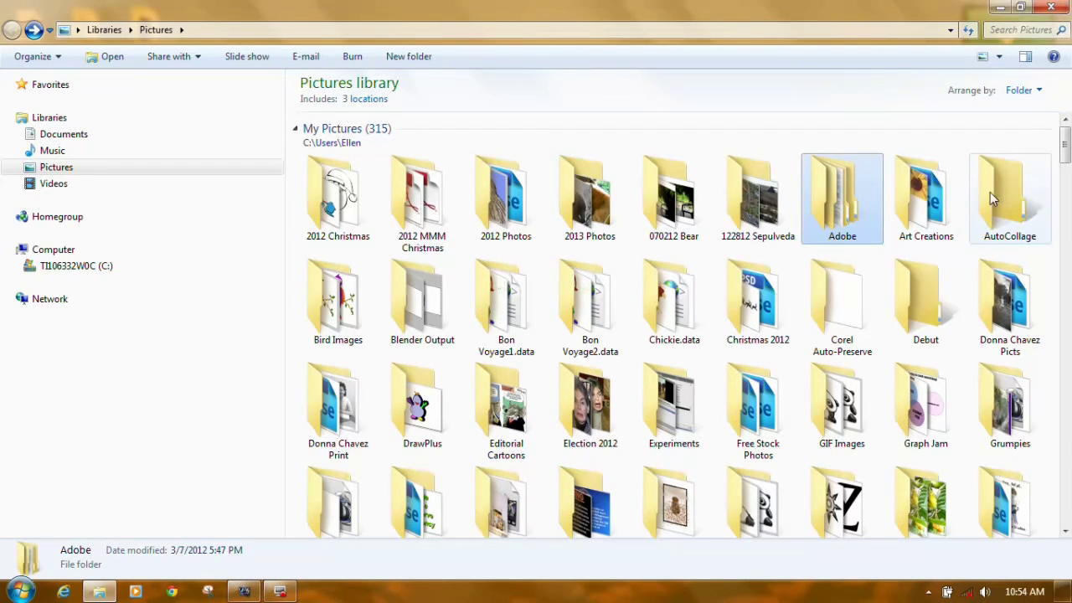
{"action": "mouse_move", "coordinate": [993, 189]}
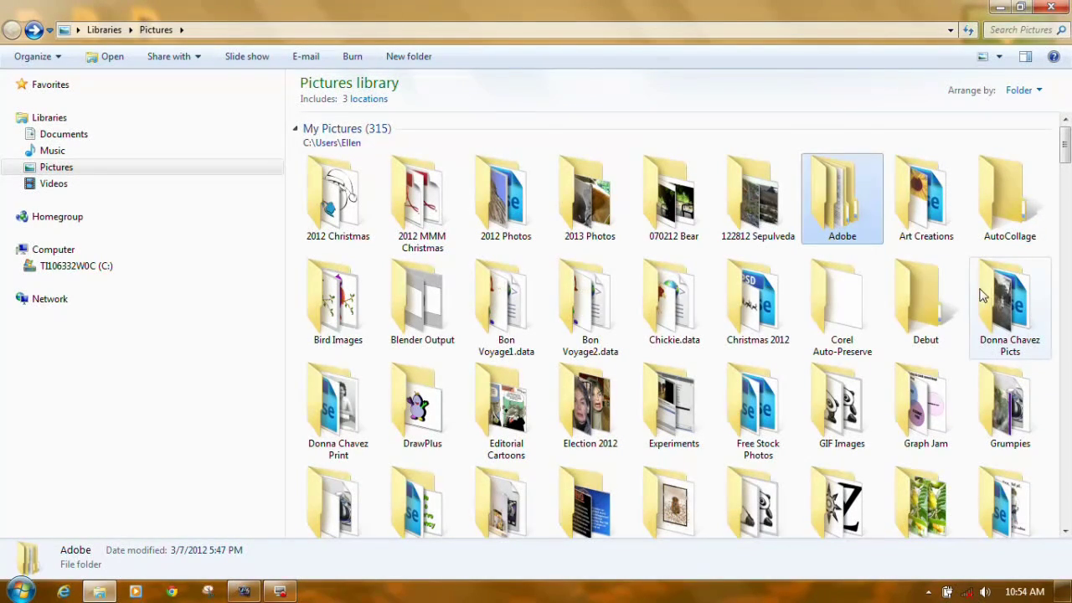
{"action": "mouse_move", "coordinate": [1025, 335]}
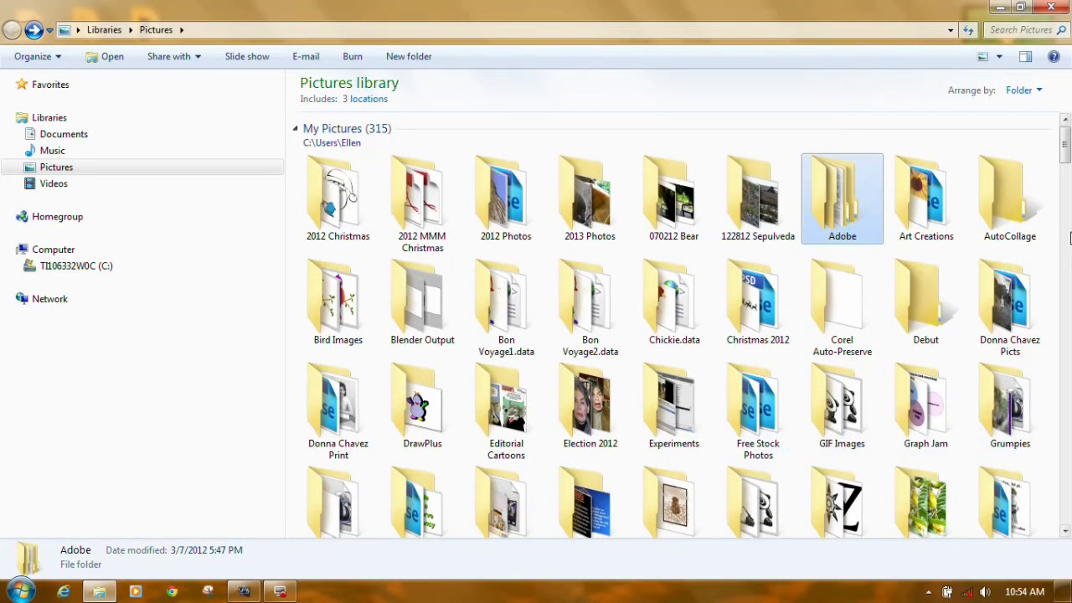
{"action": "mouse_move", "coordinate": [1067, 160]}
{"action": "left_mouse_down"}
{"action": "mouse_move", "coordinate": [1068, 411]}
{"action": "mouse_move", "coordinate": [1068, 130]}
{"action": "mouse_move", "coordinate": [1067, 144]}
{"action": "left_mouse_up"}
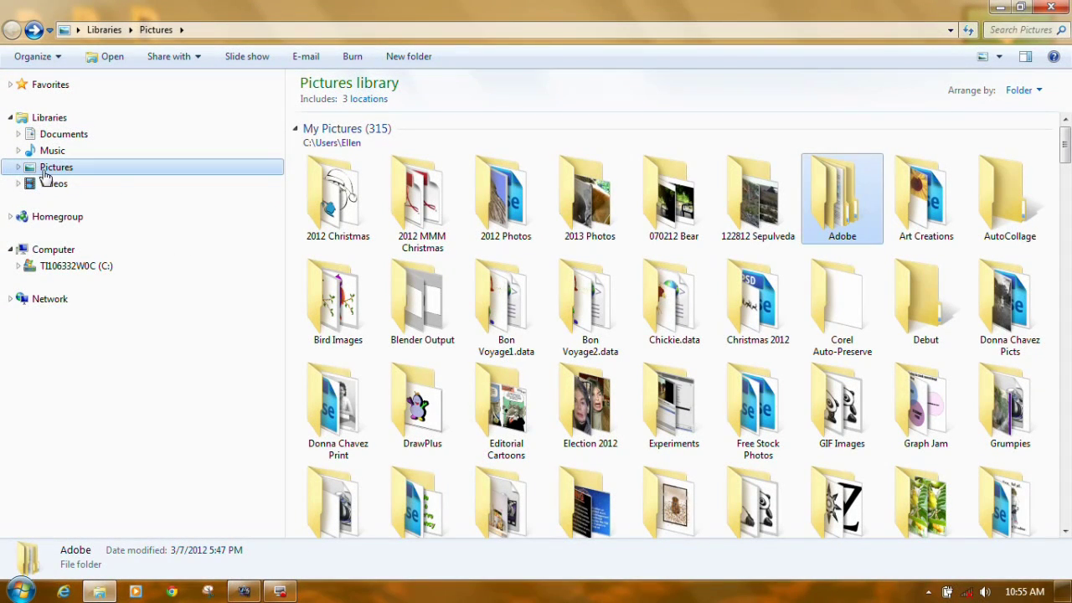
- Create a new folder named "Organize Photos" inside My Pictures
{"action": "left_click", "coordinate": [18, 167]}
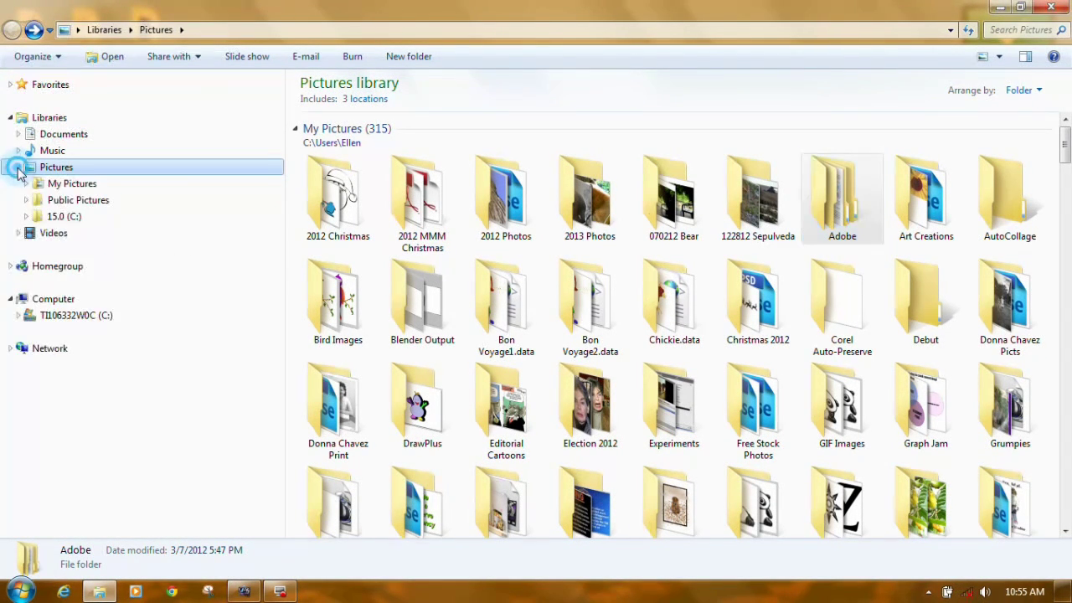
{"action": "right_click", "coordinate": [77, 186]}
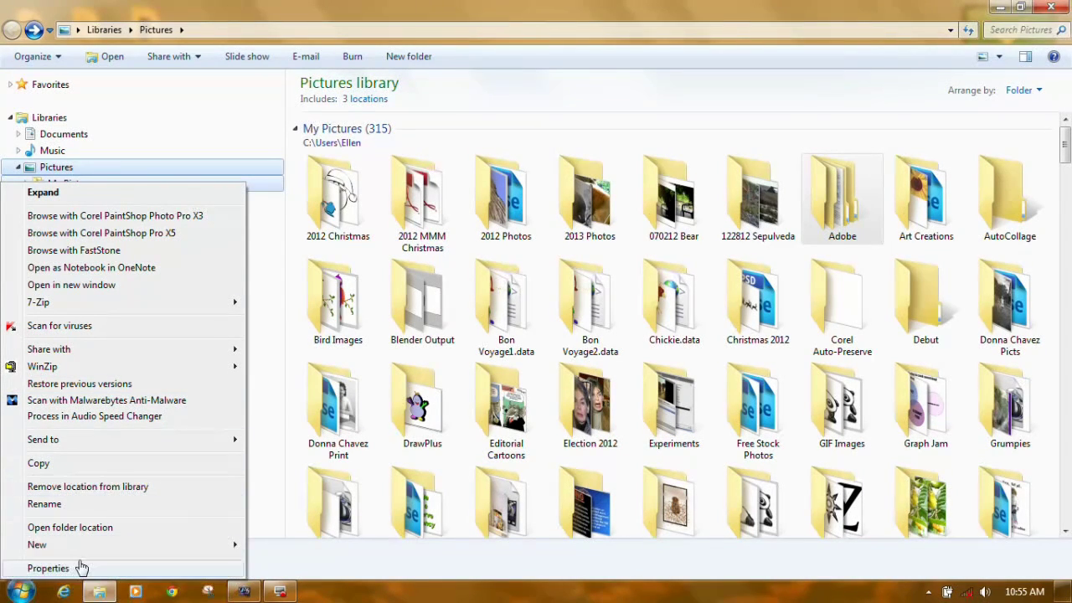
{"action": "mouse_move", "coordinate": [75, 553]}
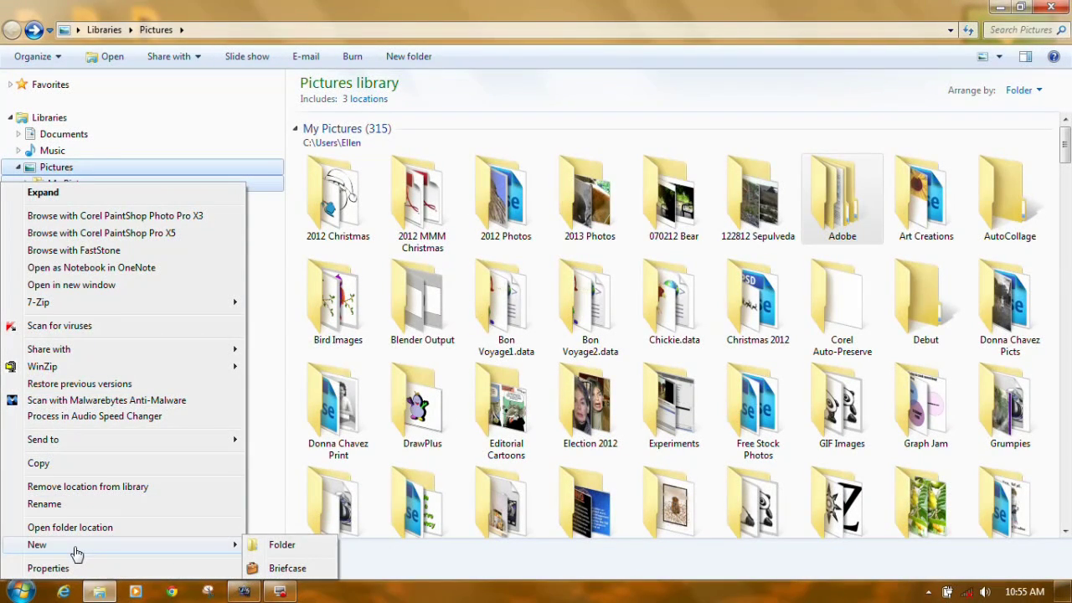
{"action": "left_click", "coordinate": [283, 546]}
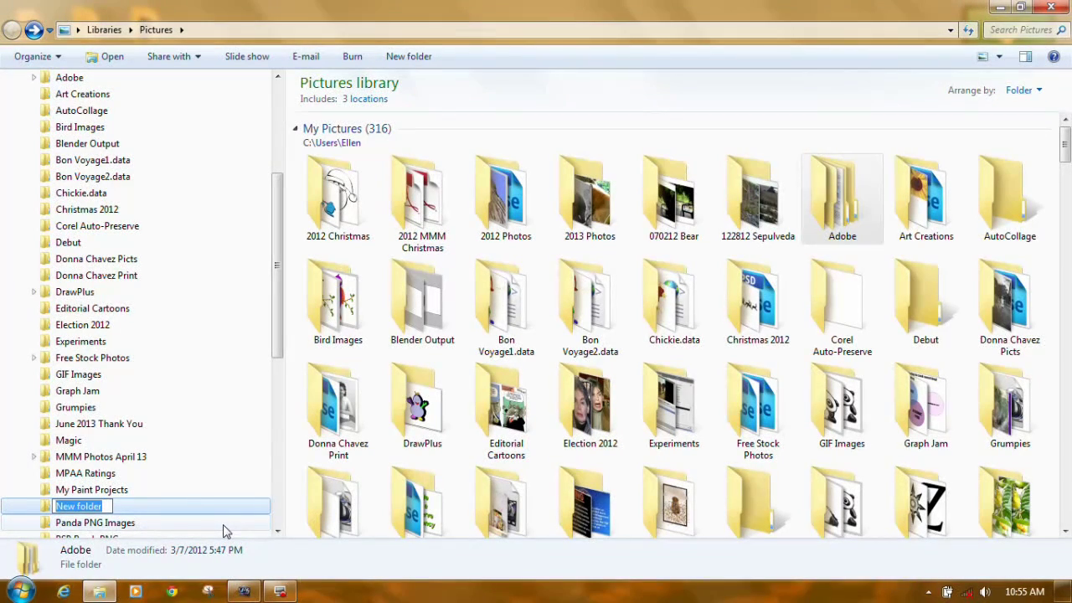
{"action": "type", "text": "O"}
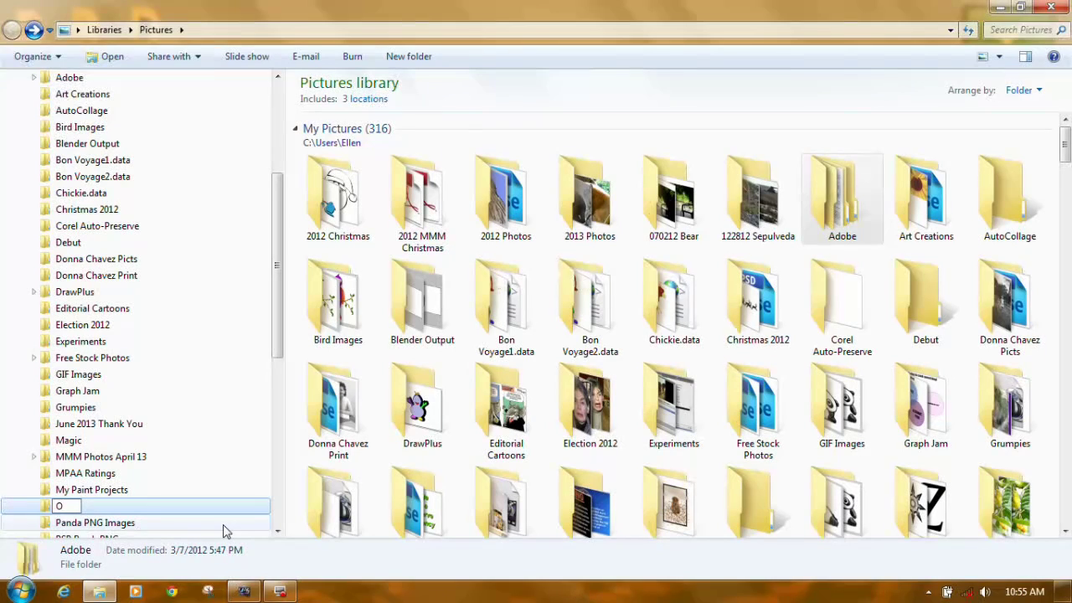
{"action": "key", "text": "BackSpace"}
{"action": "type", "text": "Organize Photos"}
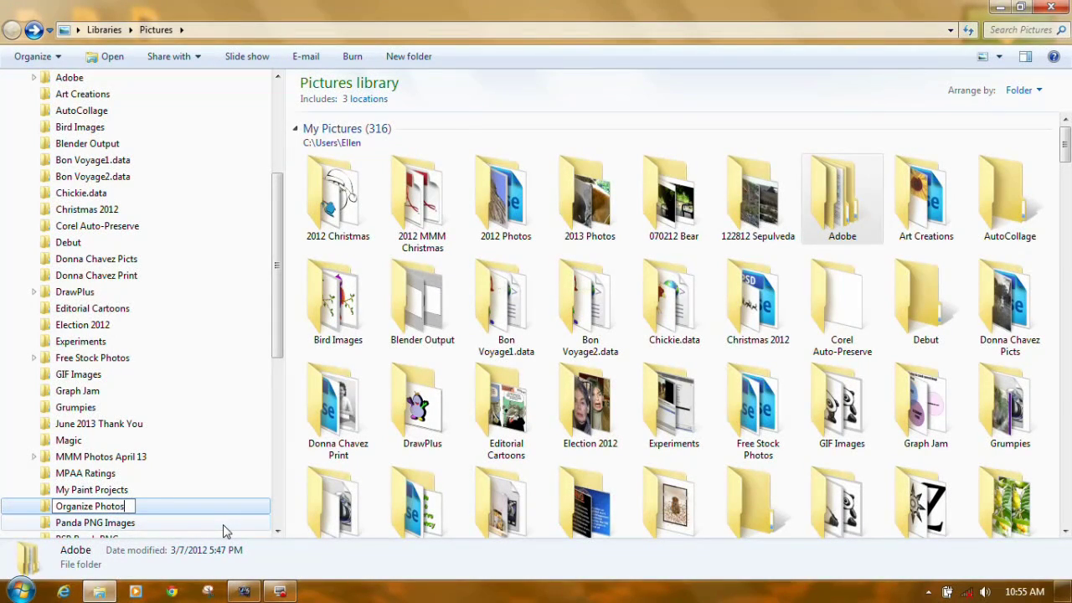
{"action": "key", "text": "Return"}
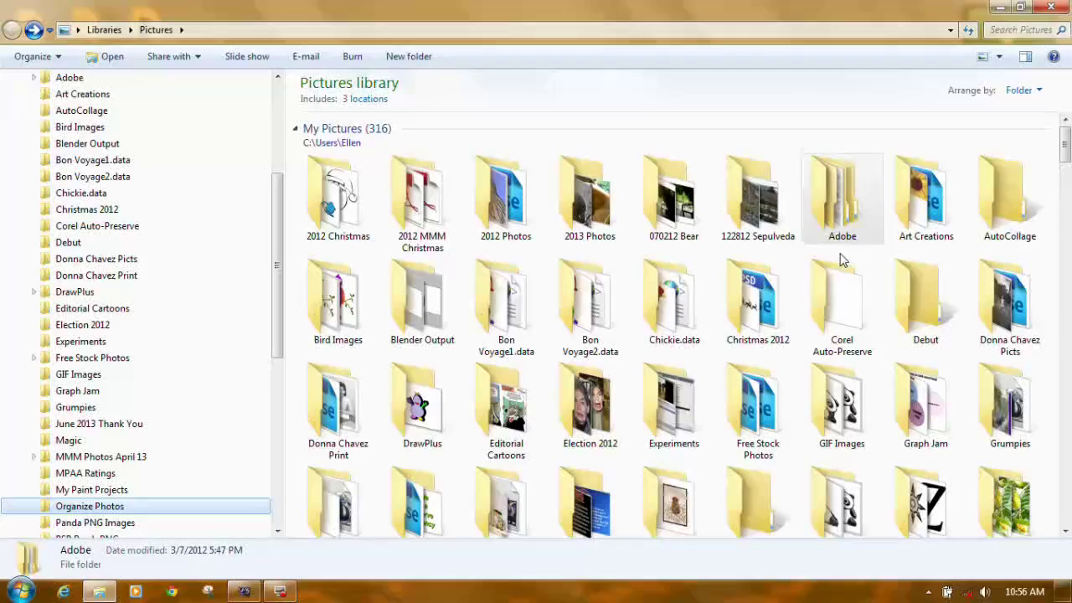
- Close the Pictures library window and open the 140_PANA folder inside DCIM on the SD (F:) card
{"action": "left_click", "coordinate": [1051, 10]}
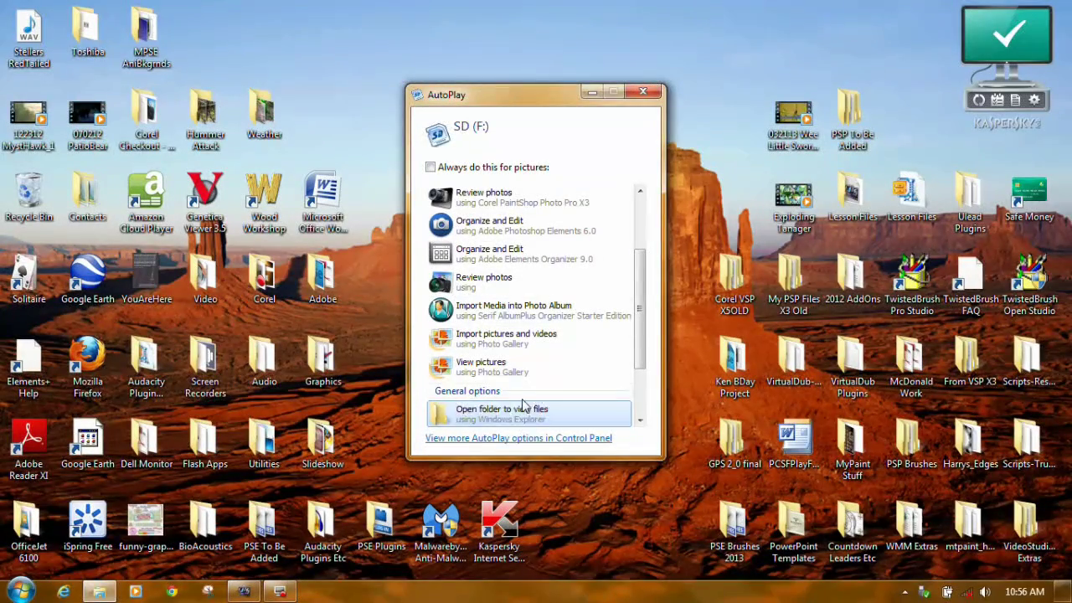
{"action": "left_click_drag", "start_coordinate": [641, 333], "coordinate": [641, 369]}
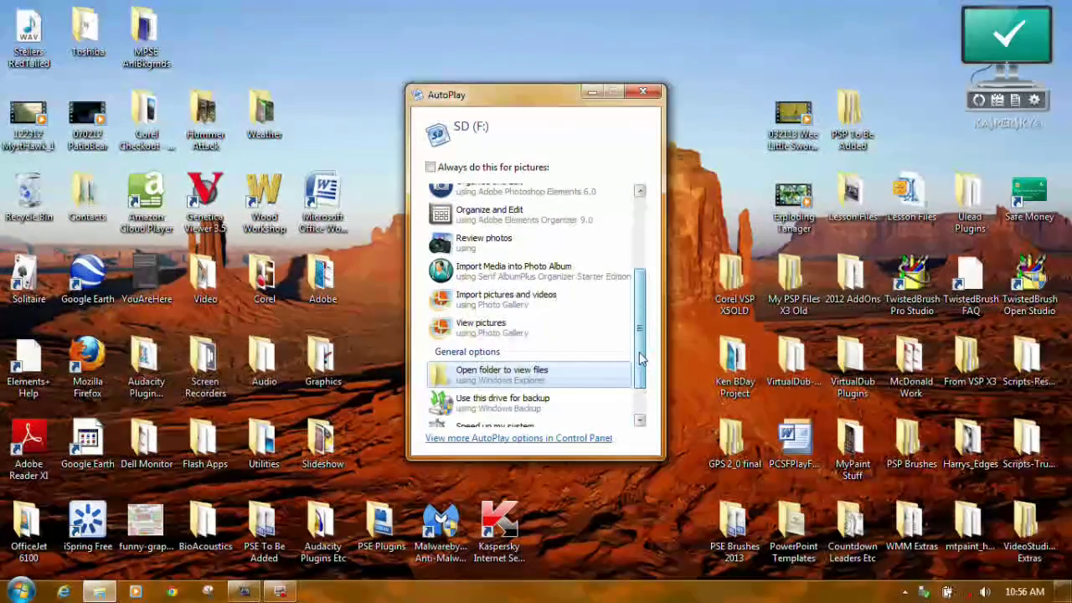
{"action": "left_click", "coordinate": [505, 376]}
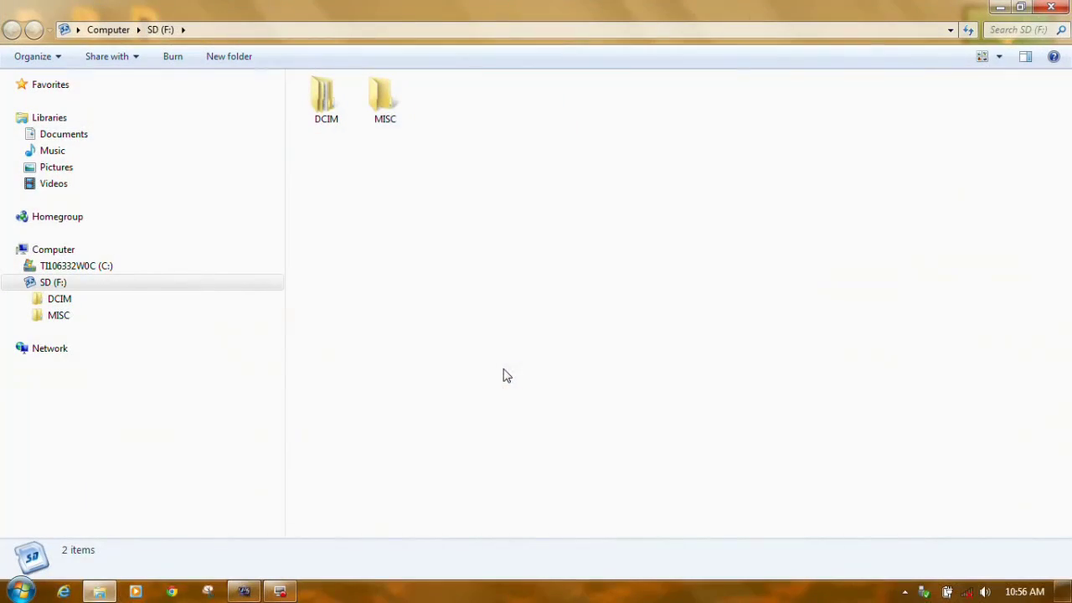
{"action": "double_click", "coordinate": [321, 97]}
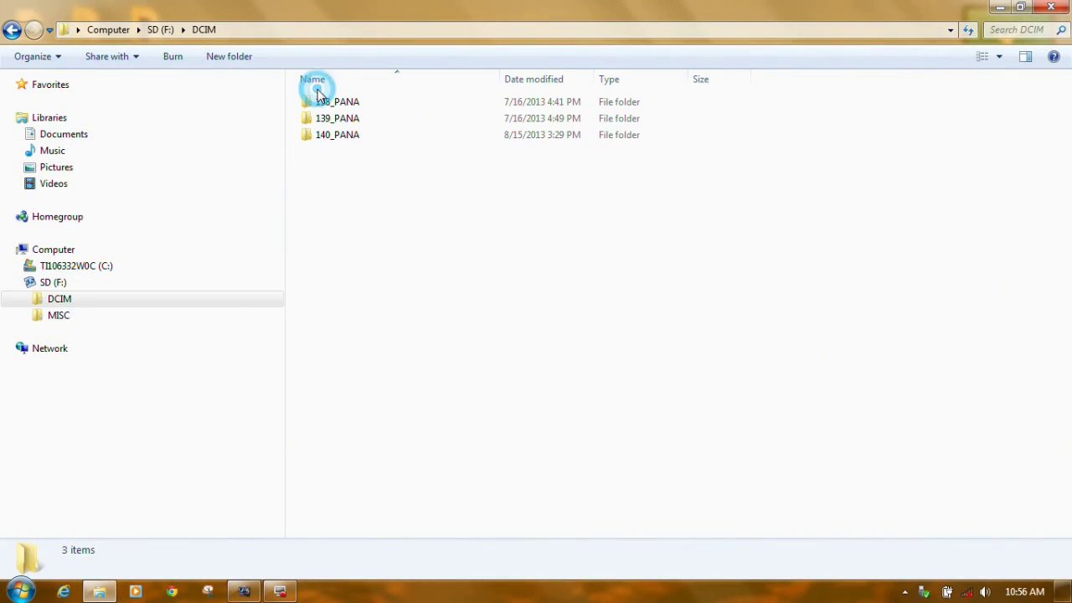
{"action": "double_click", "coordinate": [333, 139]}
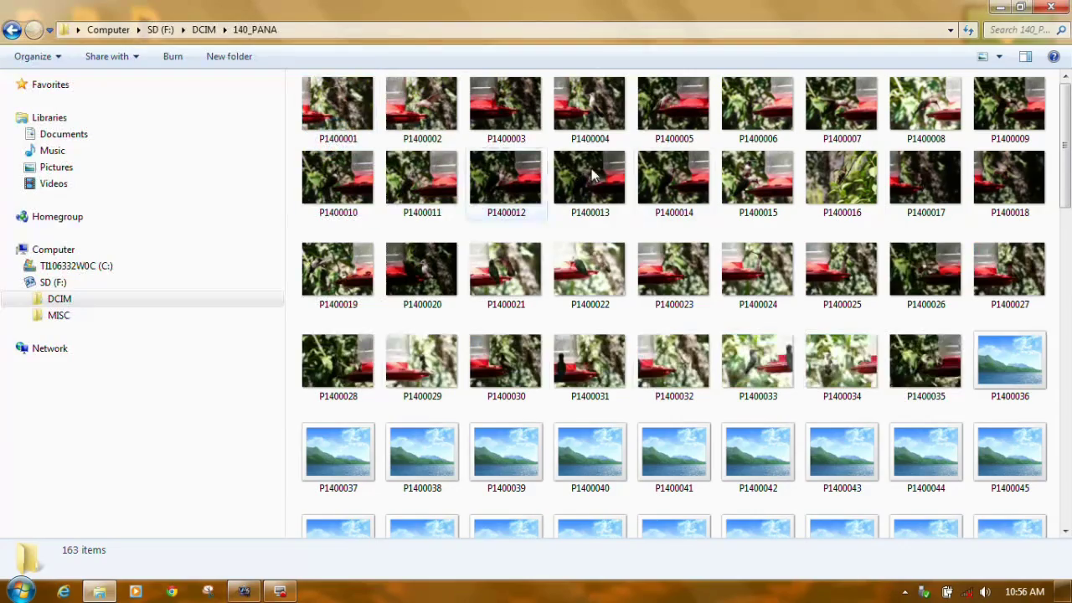
- Expand Pictures and My Pictures in the folder tree so Organize Photos is available beside the card's last photos
{"action": "scroll", "coordinate": [1068, 142], "scroll_direction": "down", "scroll_amount": 1}
{"action": "left_click_drag", "start_coordinate": [1068, 143], "coordinate": [1067, 460]}
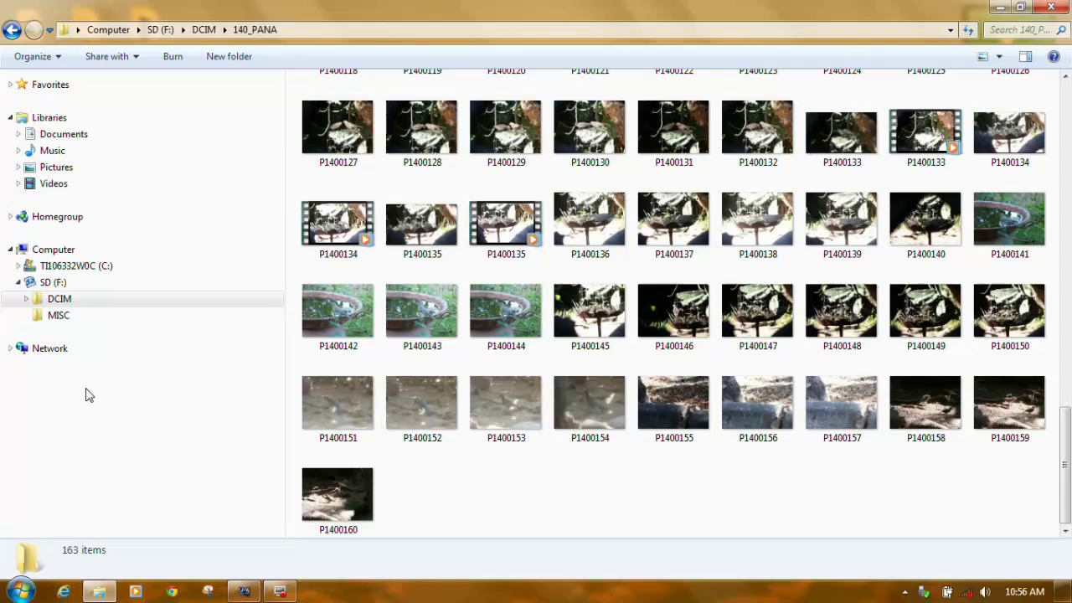
{"action": "left_click", "coordinate": [18, 168]}
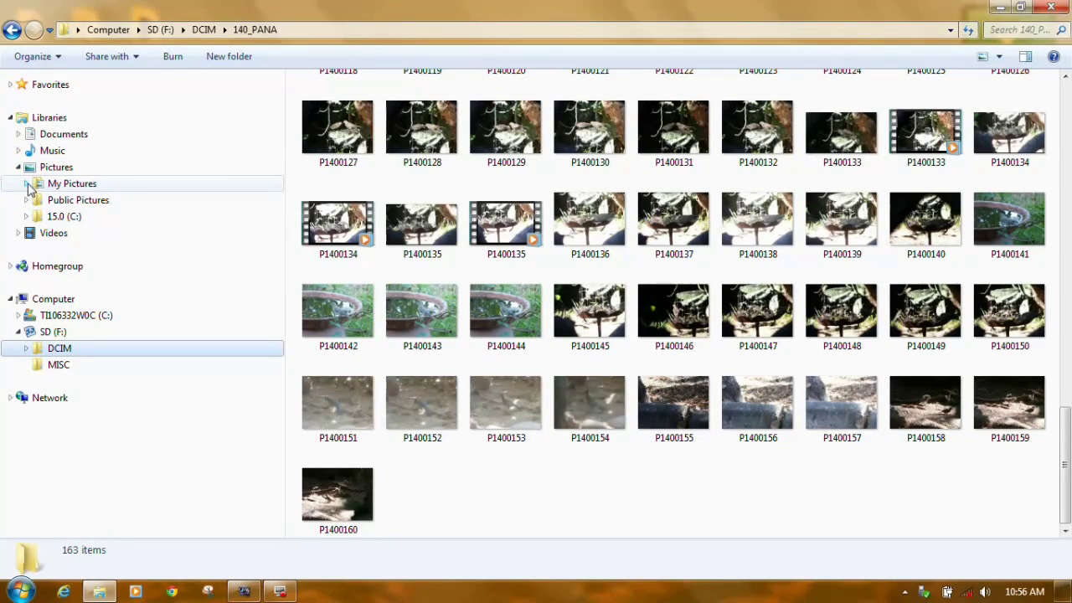
{"action": "left_click", "coordinate": [26, 184]}
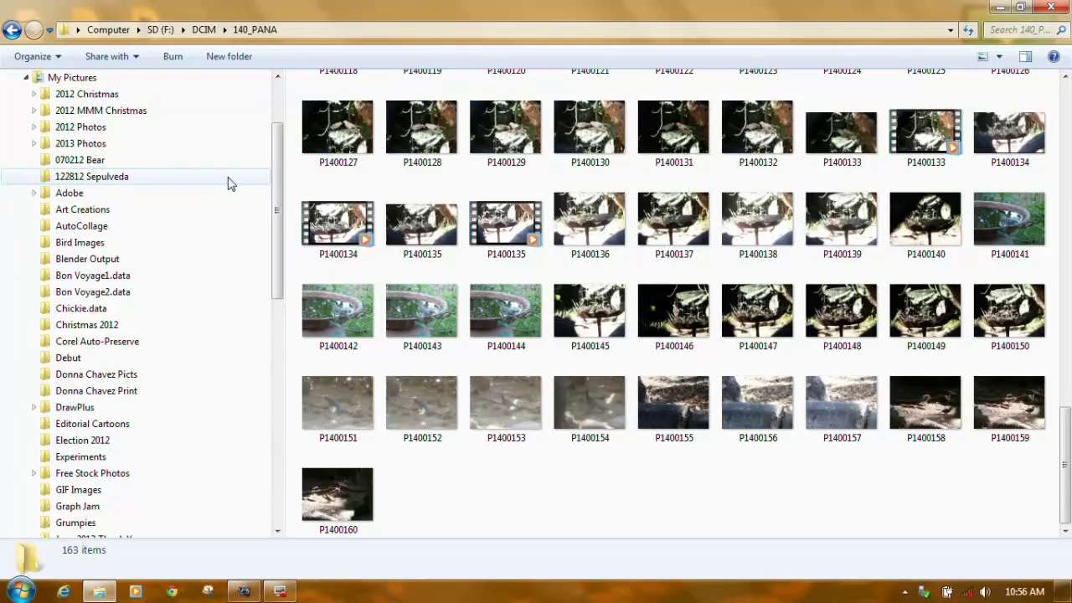
{"action": "left_click", "coordinate": [278, 191]}
{"action": "left_click_drag", "start_coordinate": [278, 191], "coordinate": [272, 298]}
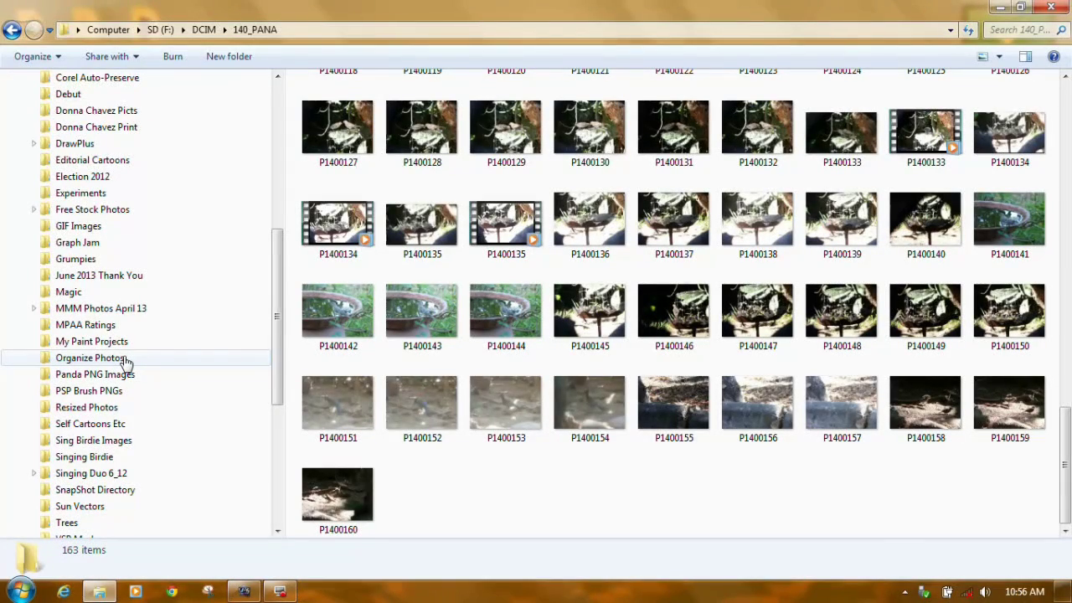
{"action": "left_click", "coordinate": [278, 335]}
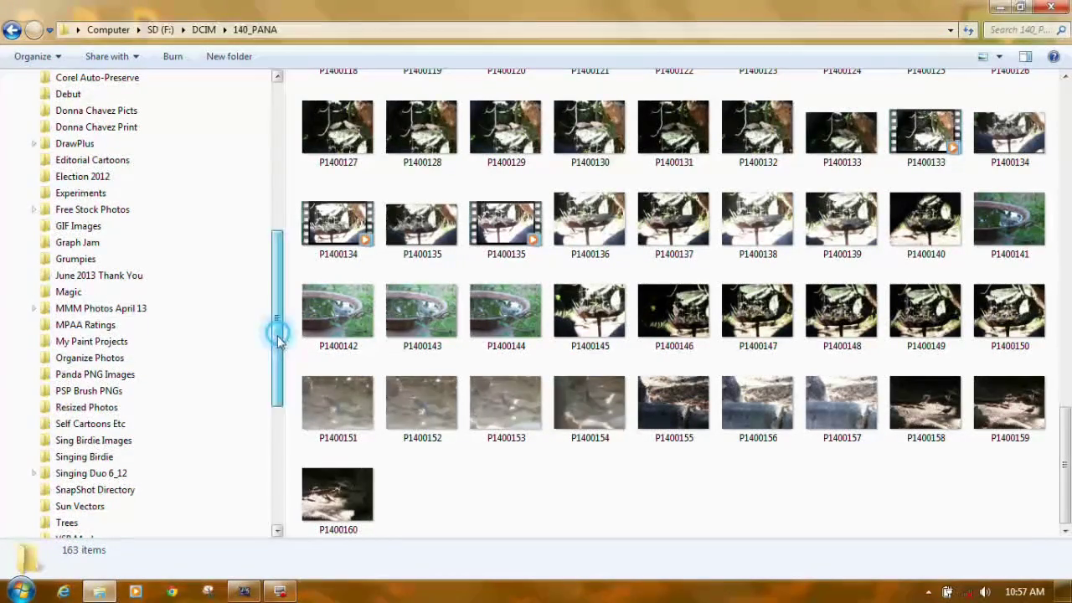
{"action": "left_click_drag", "start_coordinate": [278, 335], "coordinate": [279, 352]}
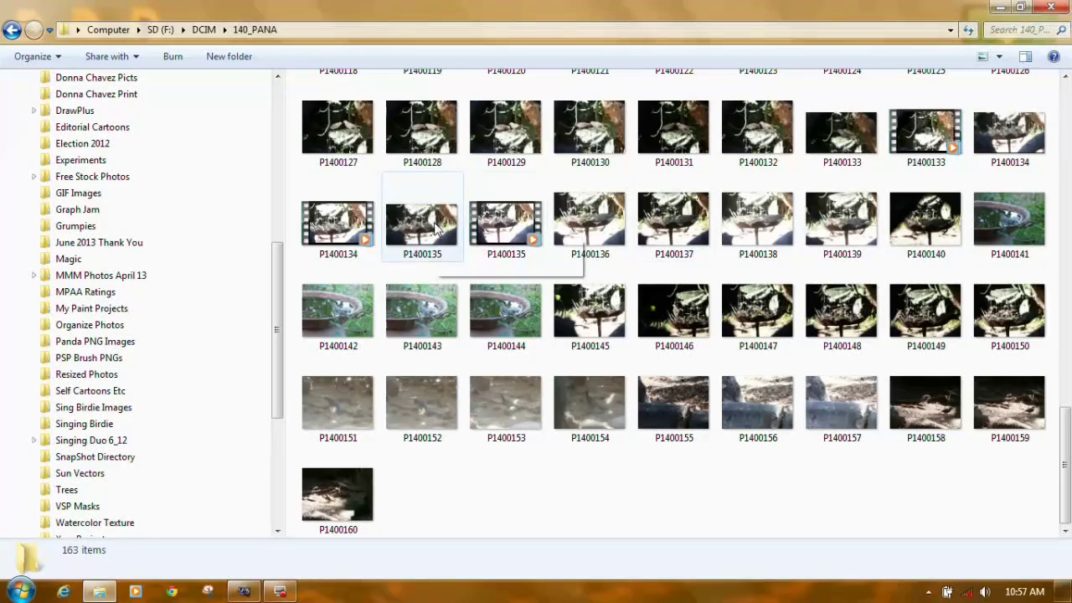
- Copy photo P1400137 from the SD card directly onto the Organize Photos folder in the tree
{"action": "left_click", "coordinate": [679, 231]}
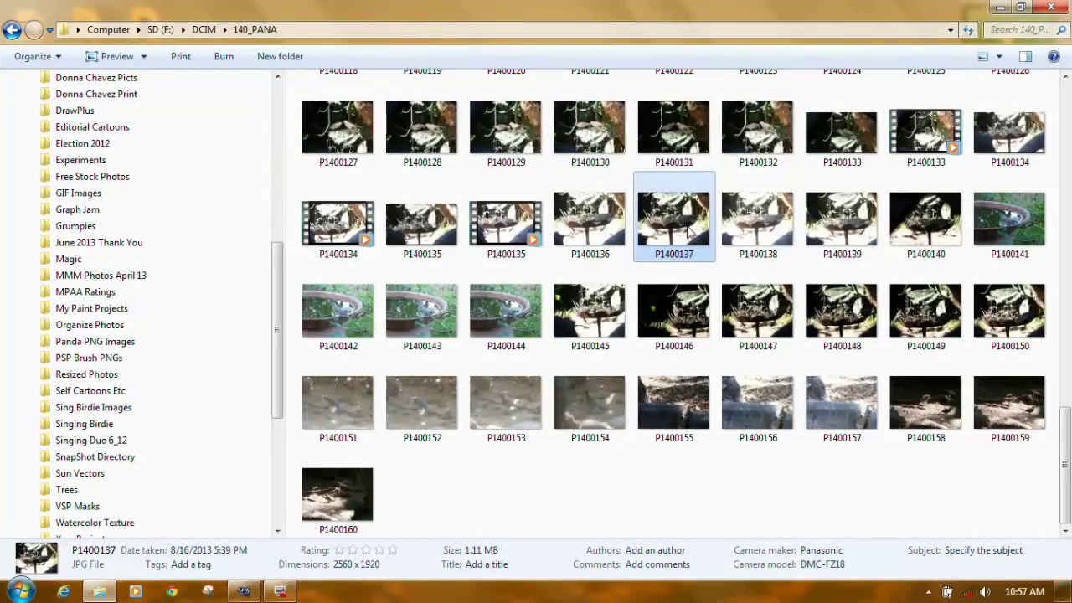
{"action": "mouse_move", "coordinate": [689, 233]}
{"action": "left_mouse_down"}
{"action": "mouse_move", "coordinate": [674, 247]}
{"action": "mouse_move", "coordinate": [444, 289]}
{"action": "mouse_move", "coordinate": [339, 323]}
{"action": "mouse_move", "coordinate": [239, 319]}
{"action": "mouse_move", "coordinate": [186, 351]}
{"action": "mouse_move", "coordinate": [186, 367]}
{"action": "mouse_move", "coordinate": [191, 303]}
{"action": "left_mouse_up"}
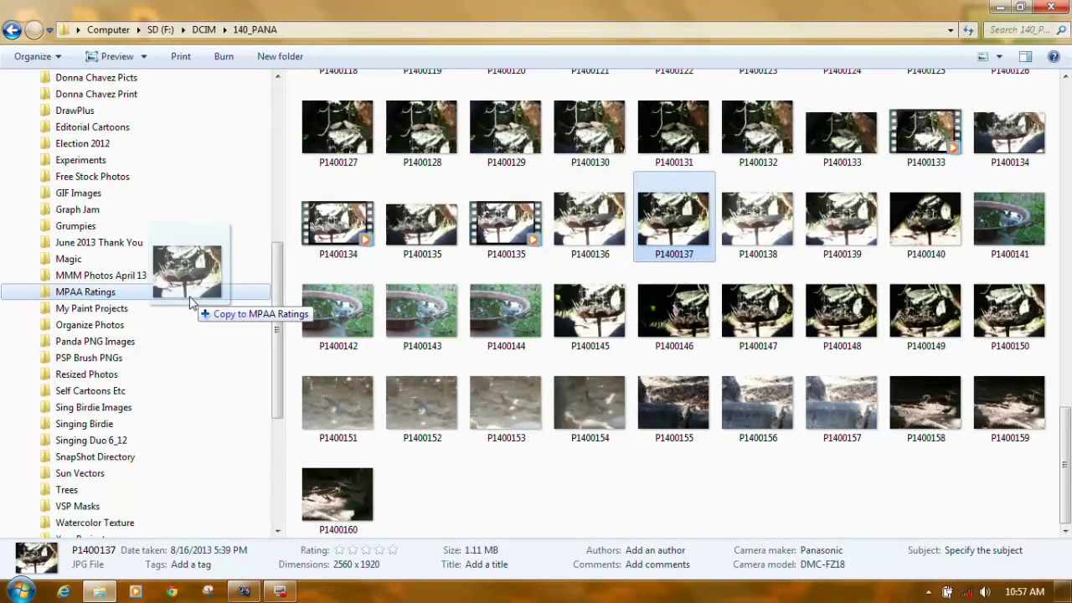
{"action": "left_click_drag", "start_coordinate": [191, 303], "coordinate": [178, 328]}
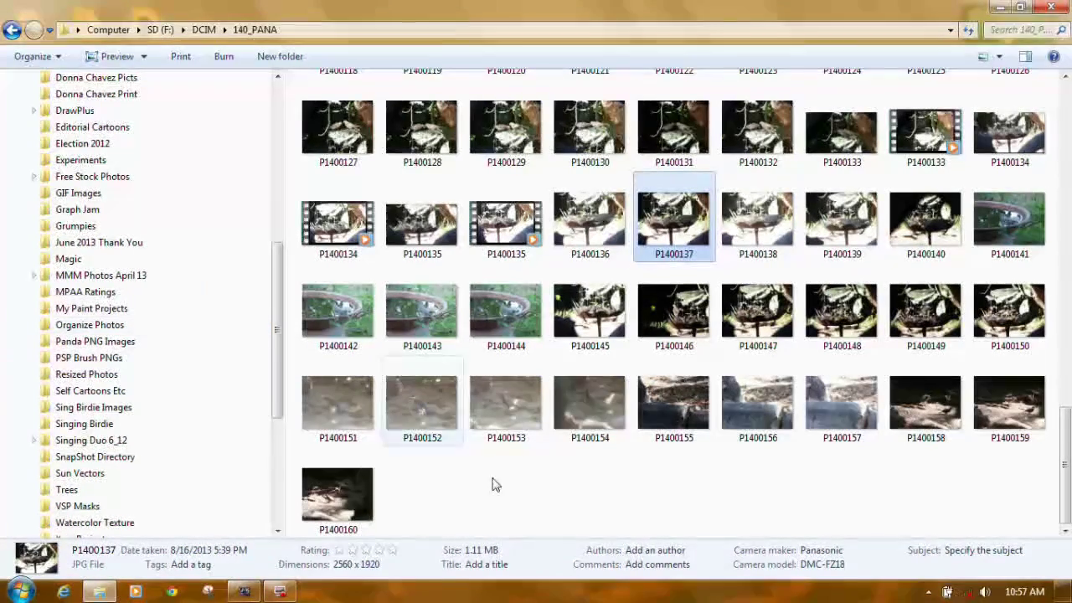
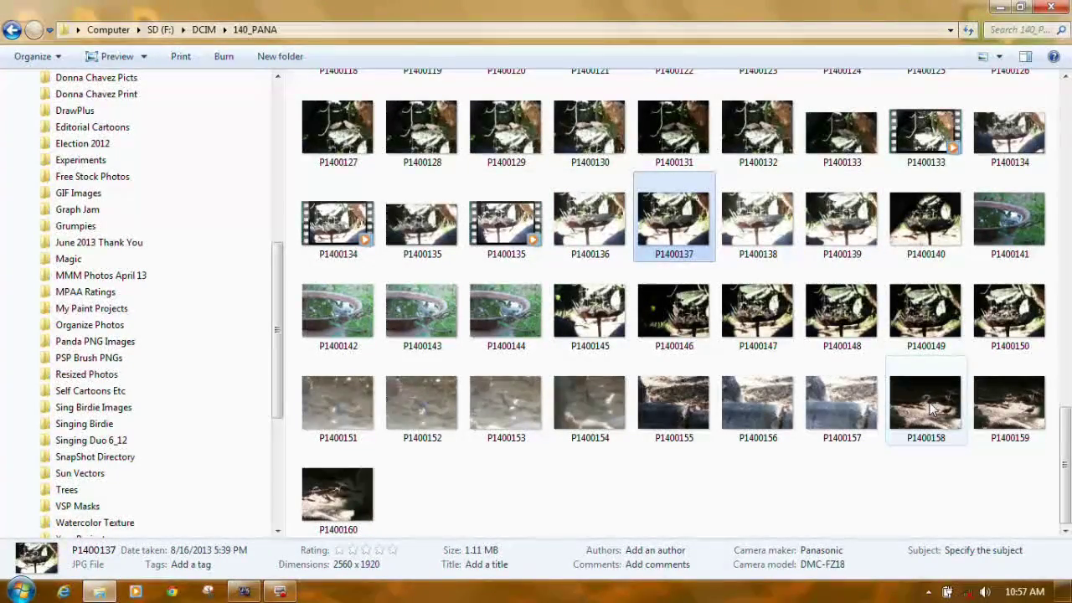
- Copy photo P1400158 and paste it into the Organize Photos folder
{"action": "mouse_move", "coordinate": [932, 408]}
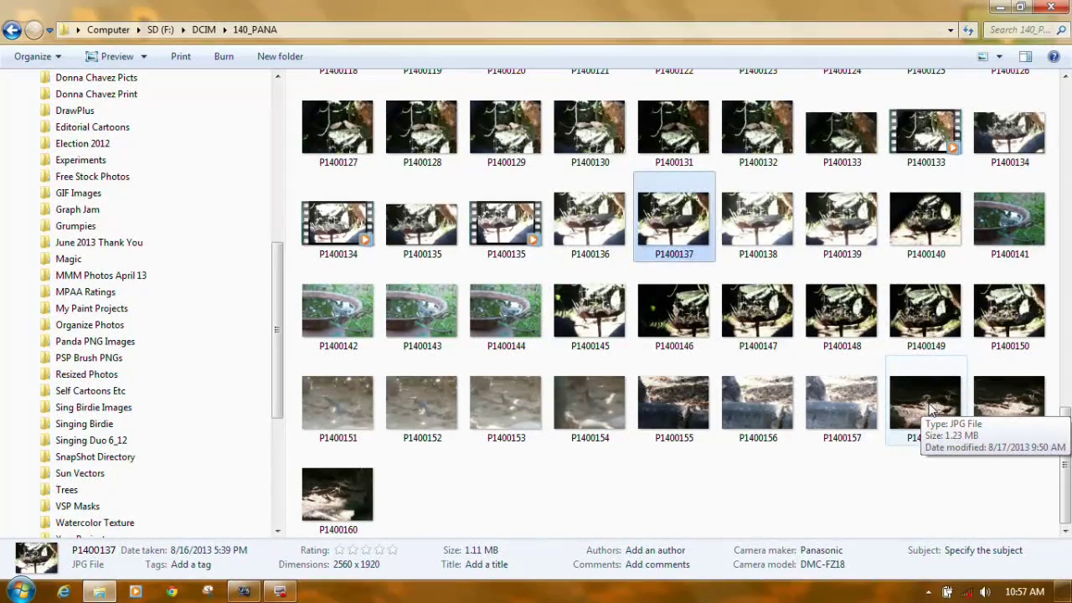
{"action": "right_click", "coordinate": [932, 408]}
{"action": "left_click", "coordinate": [821, 489]}
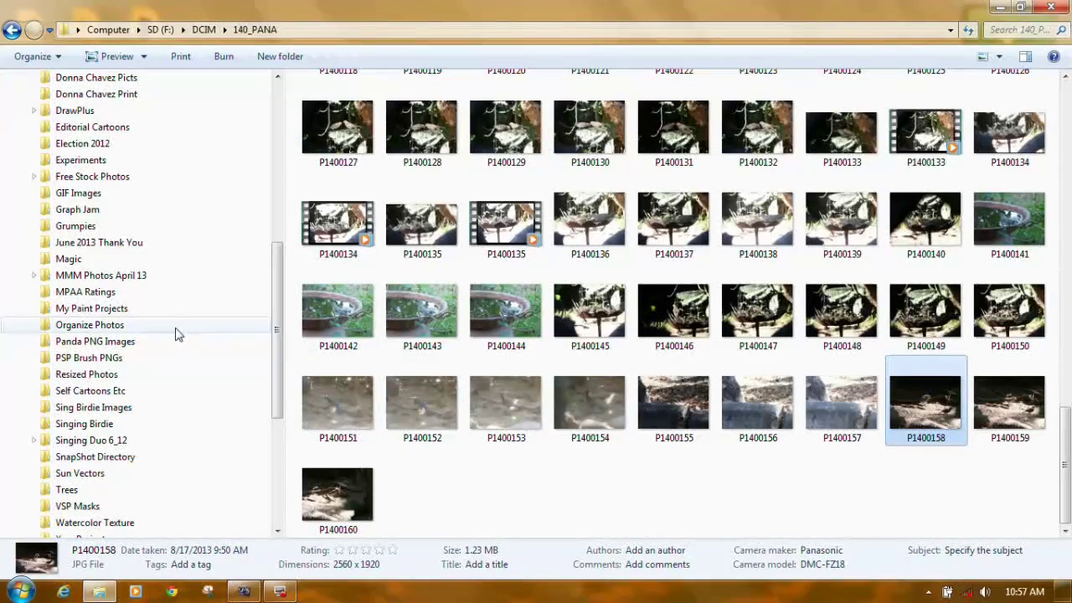
{"action": "right_click", "coordinate": [90, 327]}
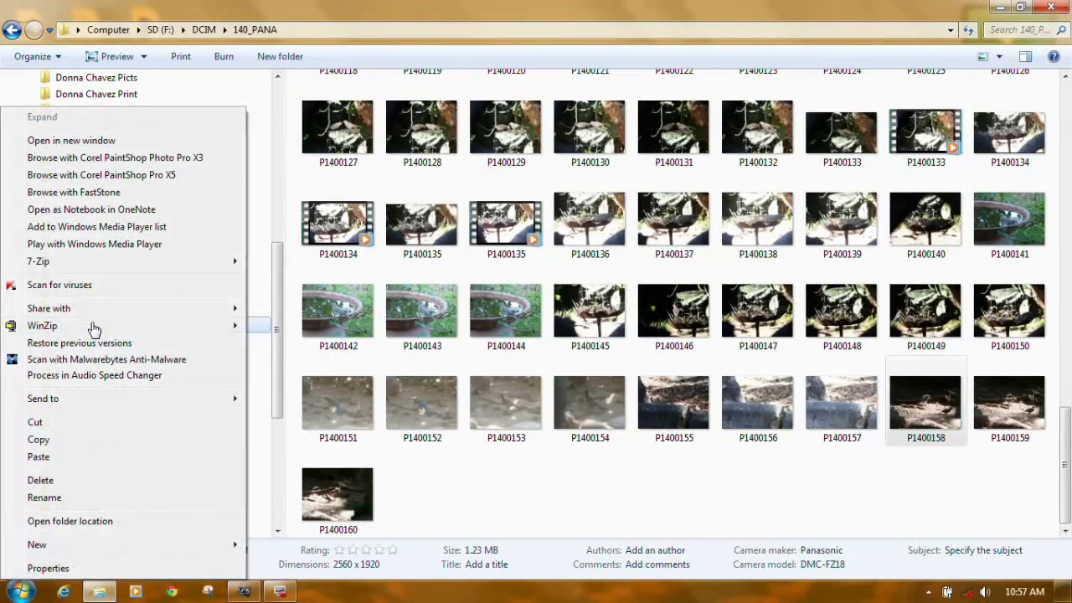
{"action": "left_click", "coordinate": [64, 454]}
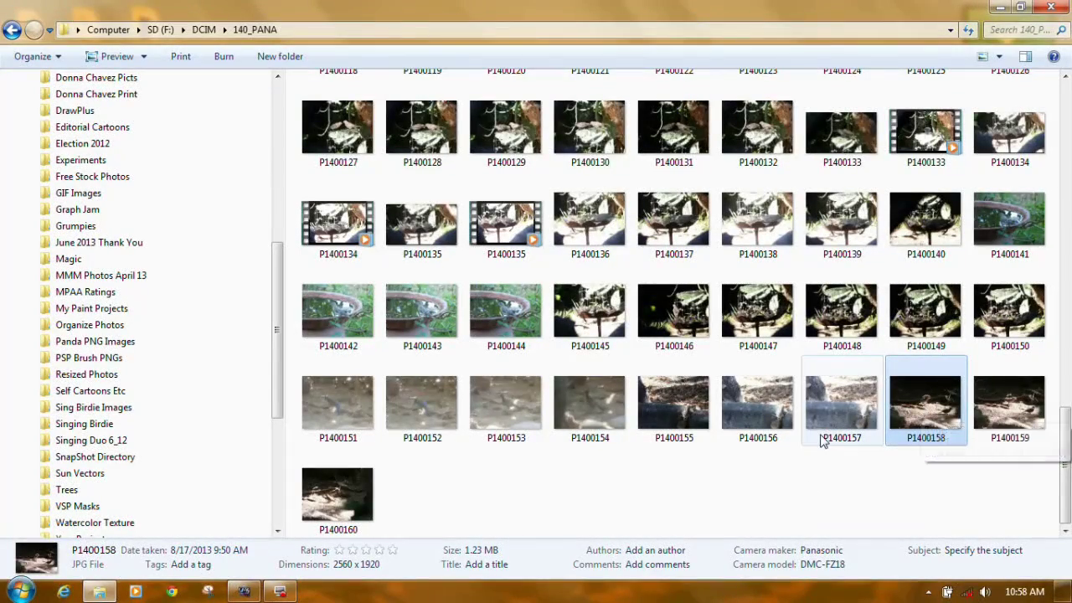
- Select photos P1400128, P1400136, P1400148 and P1400159 together and copy them onto the Organize Photos folder in the tree
{"action": "left_click", "coordinate": [421, 125]}
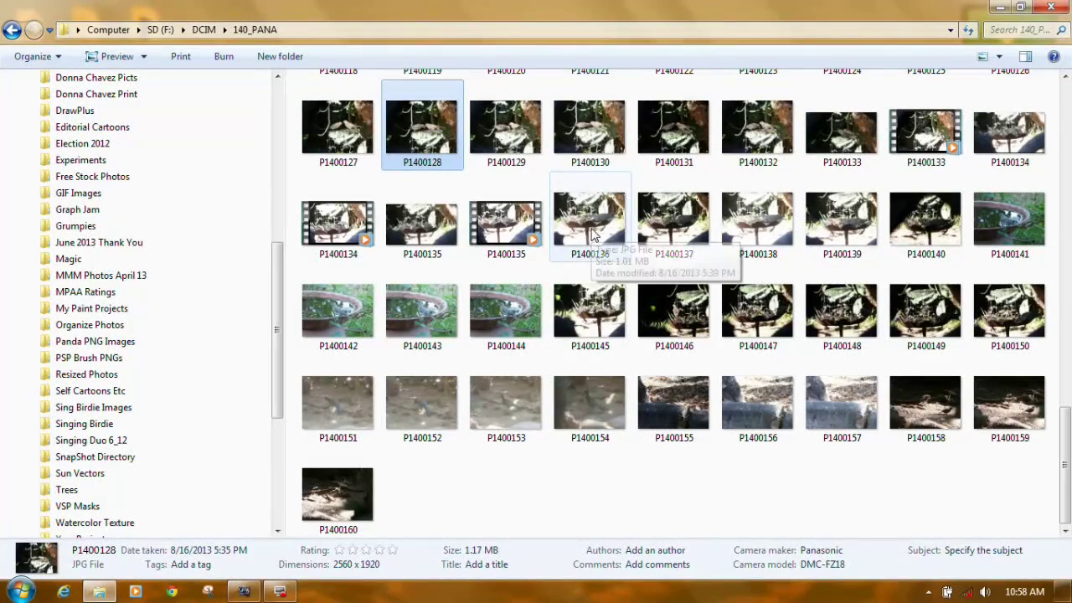
{"action": "left_click", "coordinate": [590, 226], "text": "ctrl"}
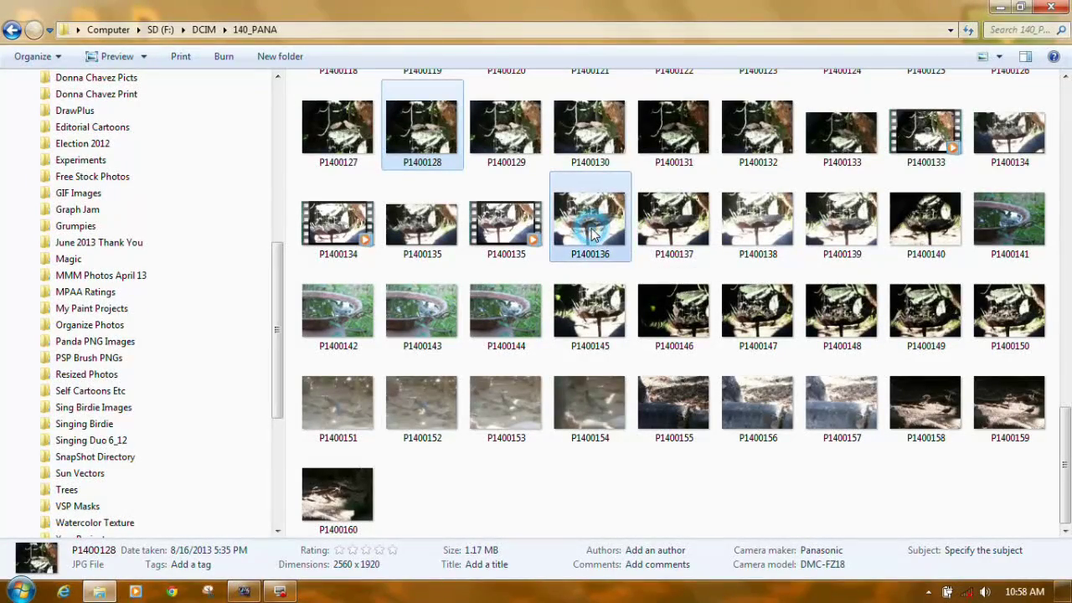
{"action": "left_click", "coordinate": [854, 334], "text": "ctrl"}
{"action": "left_click", "coordinate": [1011, 410], "text": "ctrl"}
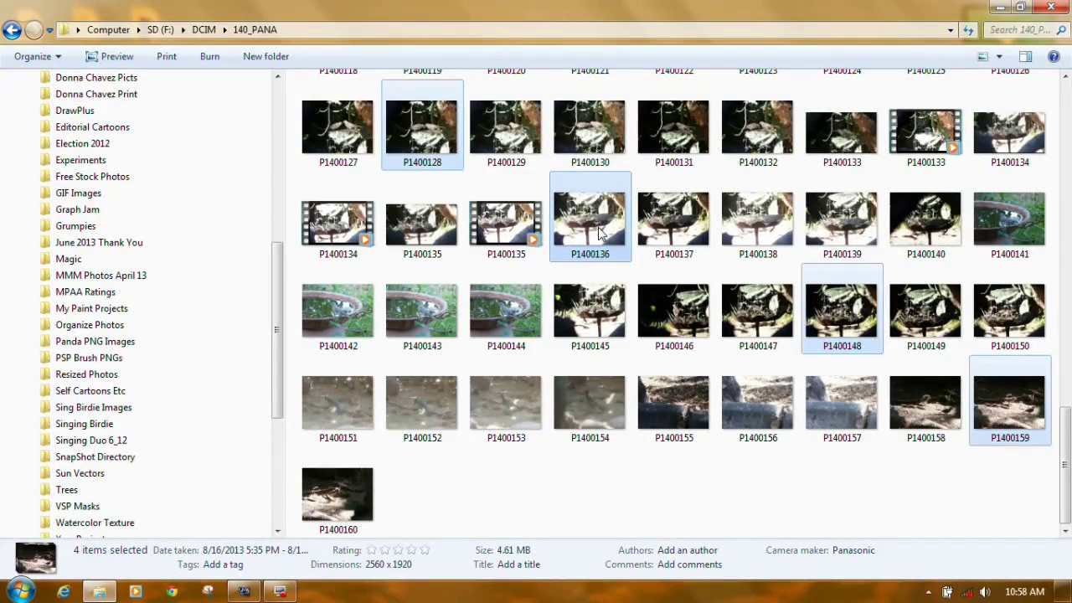
{"action": "mouse_move", "coordinate": [600, 233]}
{"action": "left_mouse_down"}
{"action": "mouse_move", "coordinate": [281, 283]}
{"action": "mouse_move", "coordinate": [199, 329]}
{"action": "left_mouse_up"}
- Copy the same four photos to Organize Photos again, choosing not to copy each duplicate, and clear the selection
{"action": "left_click_drag", "start_coordinate": [586, 237], "coordinate": [203, 323]}
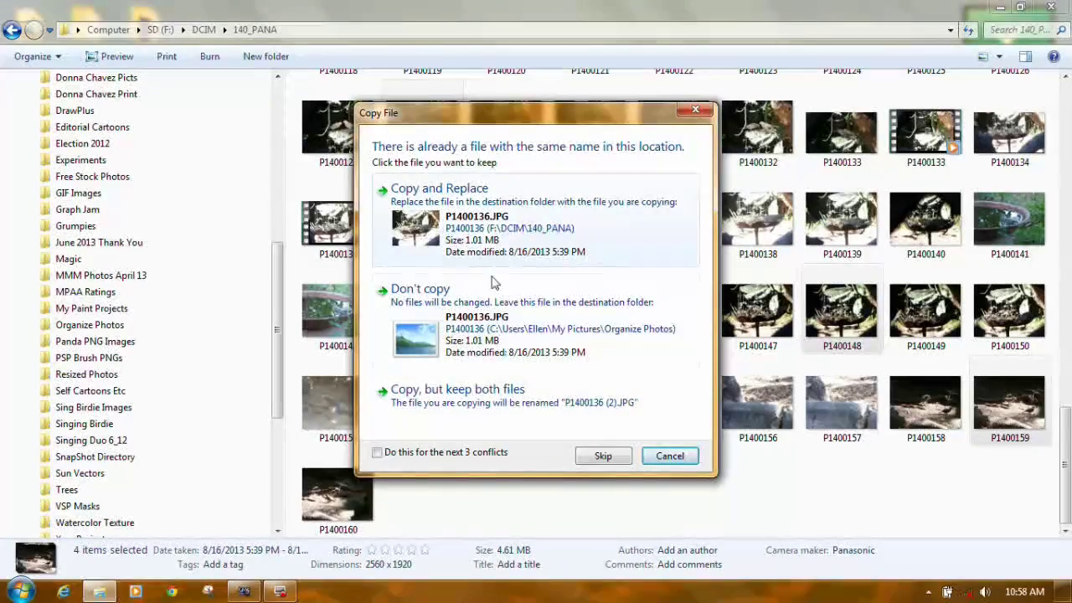
{"action": "left_click", "coordinate": [495, 326]}
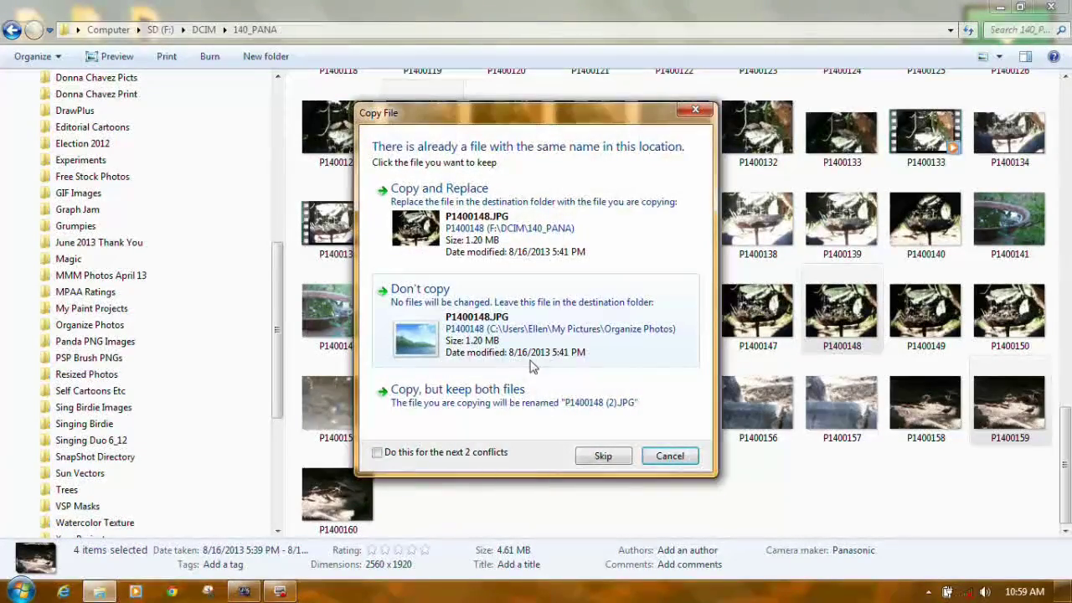
{"action": "left_click", "coordinate": [518, 320]}
{"action": "left_click", "coordinate": [517, 317]}
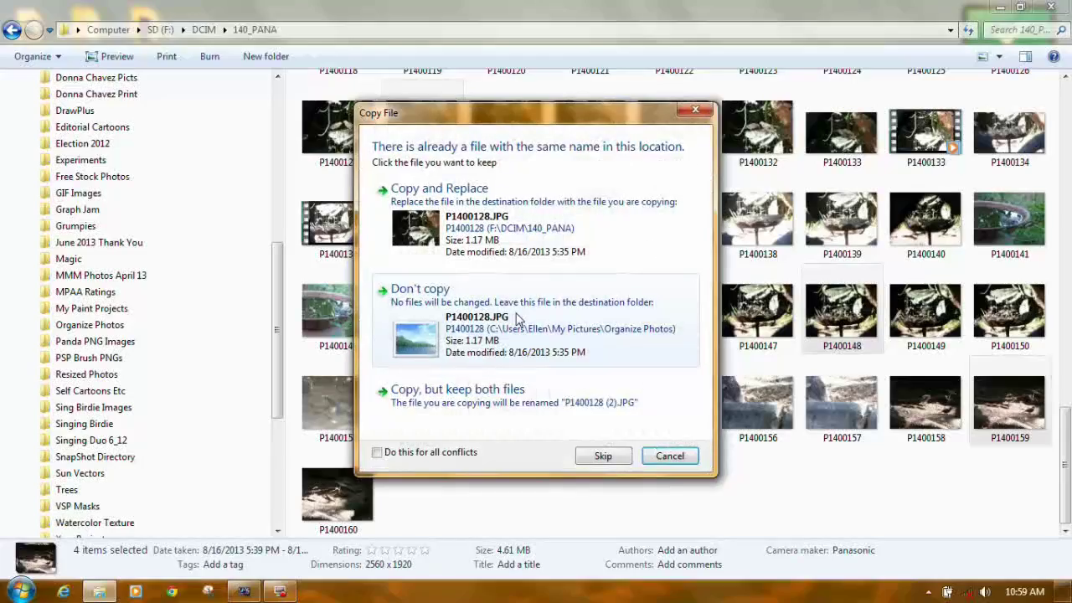
{"action": "left_click", "coordinate": [516, 317]}
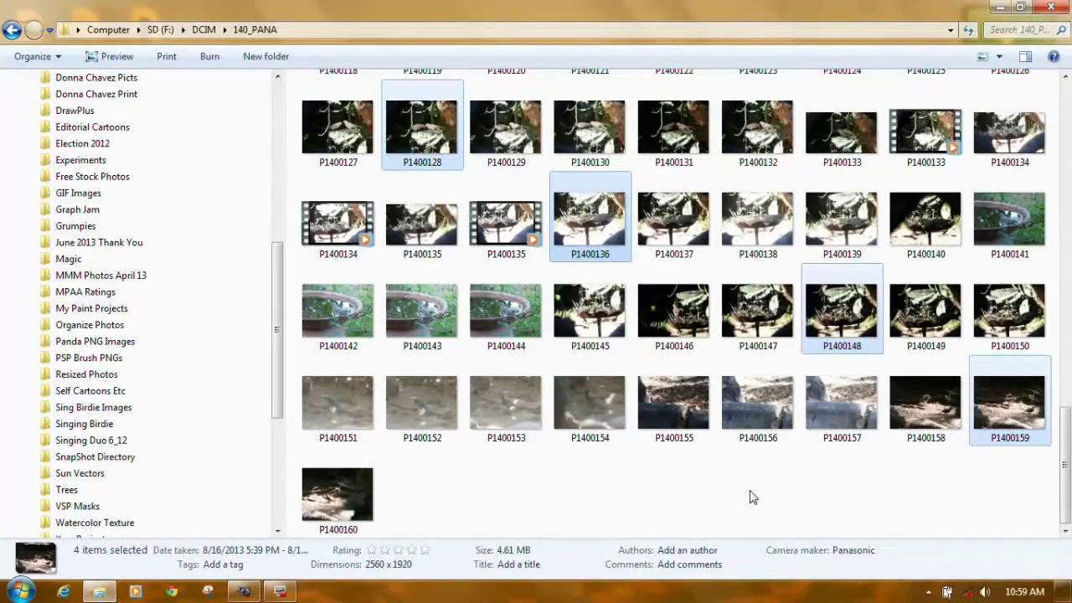
{"action": "left_click", "coordinate": [752, 497]}
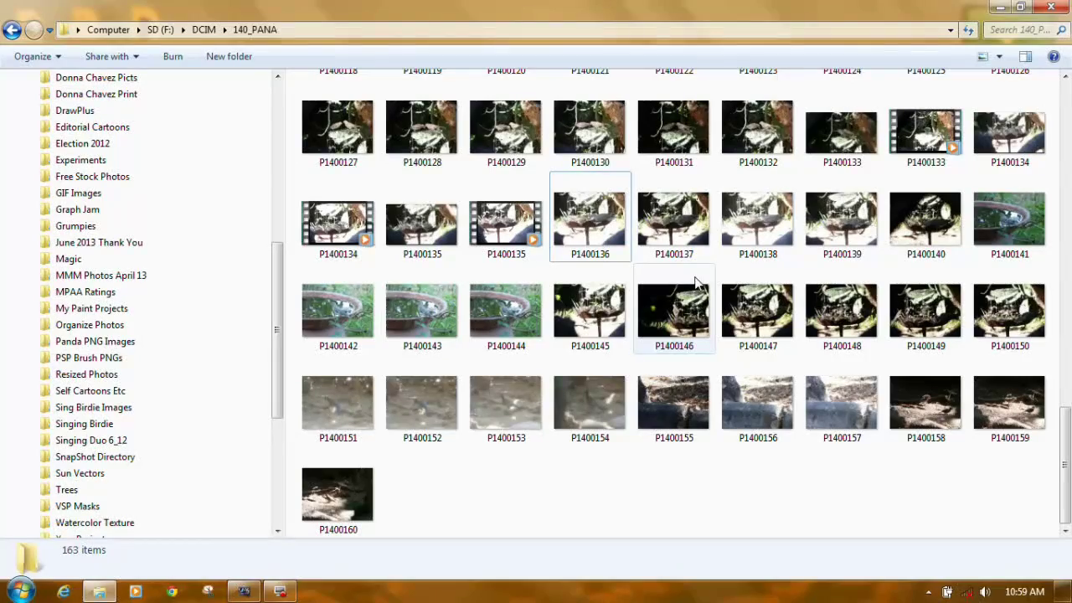
- Select the consecutive photos P1400082 through P1400086 and copy them onto the Organize Photos folder in the tree
{"action": "left_click_drag", "start_coordinate": [1066, 440], "coordinate": [1066, 287]}
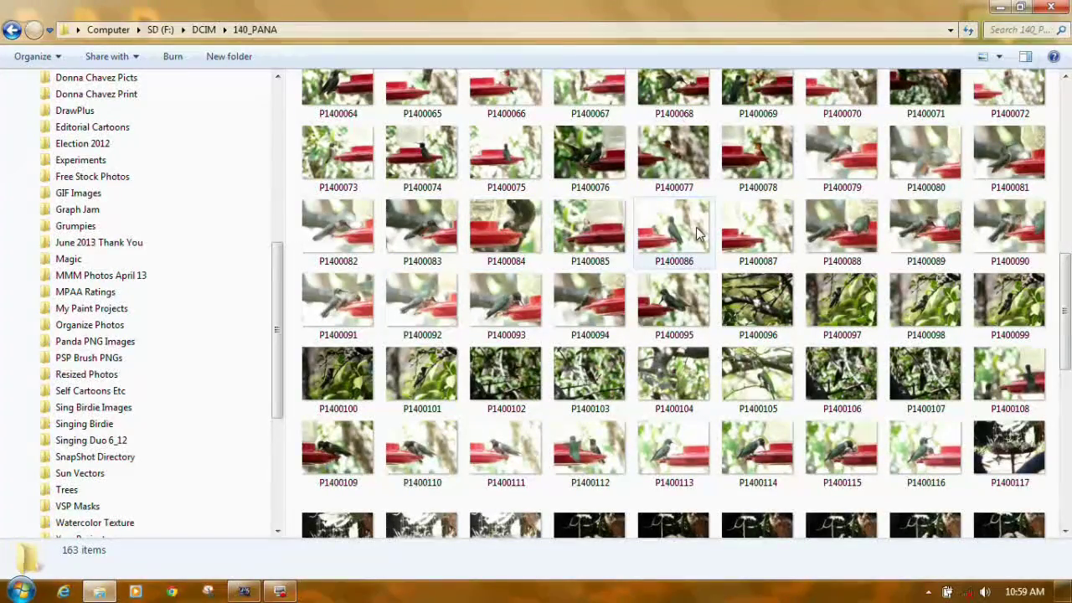
{"action": "left_click", "coordinate": [338, 232]}
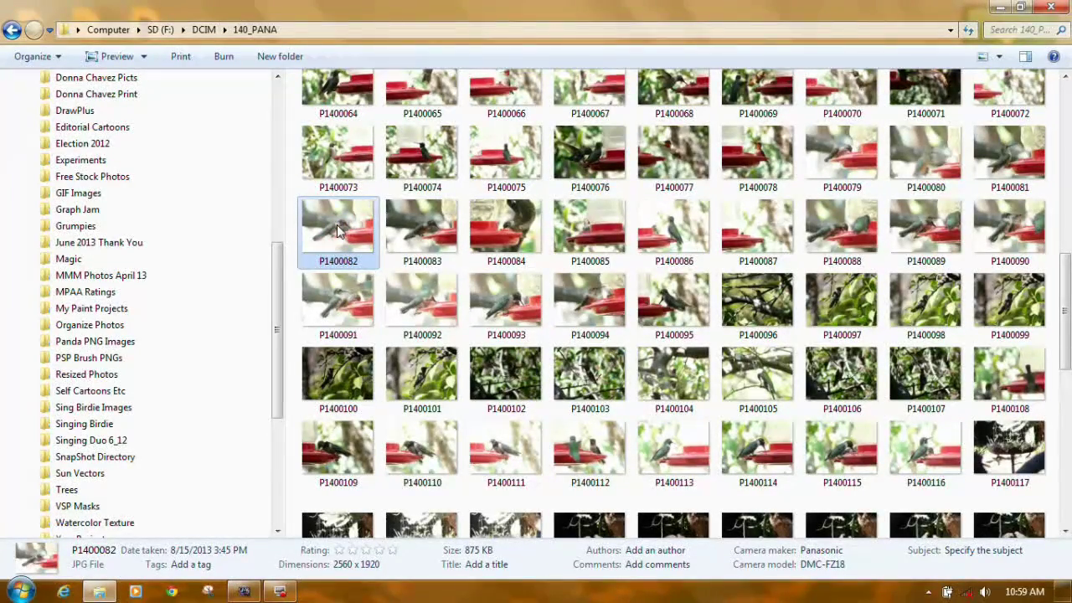
{"action": "left_click", "coordinate": [673, 240], "text": "shift"}
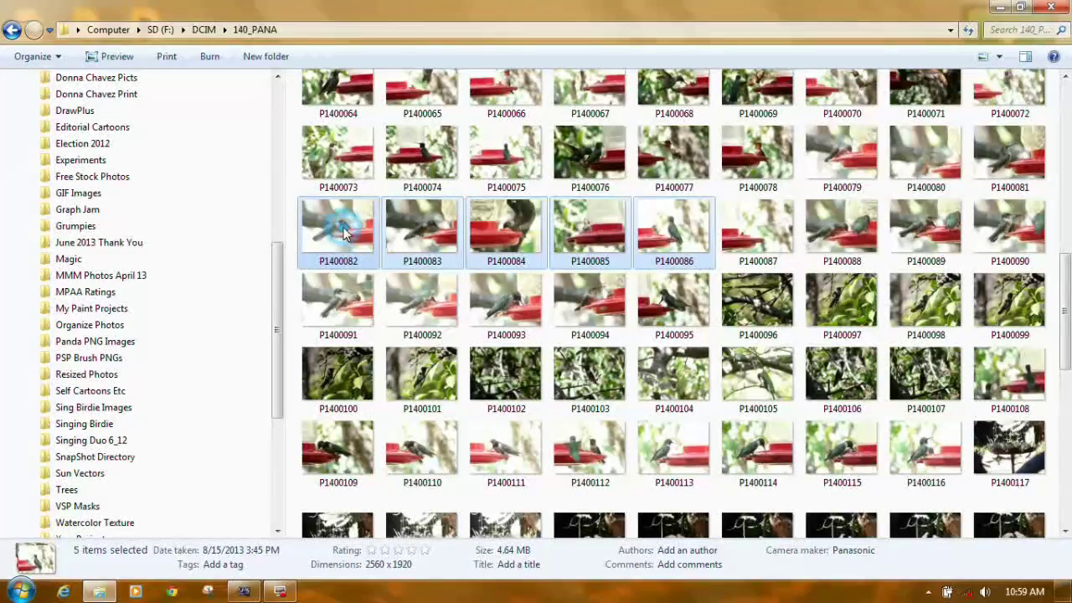
{"action": "mouse_move", "coordinate": [344, 234]}
{"action": "left_mouse_down"}
{"action": "mouse_move", "coordinate": [222, 263]}
{"action": "mouse_move", "coordinate": [216, 328]}
{"action": "left_mouse_up"}
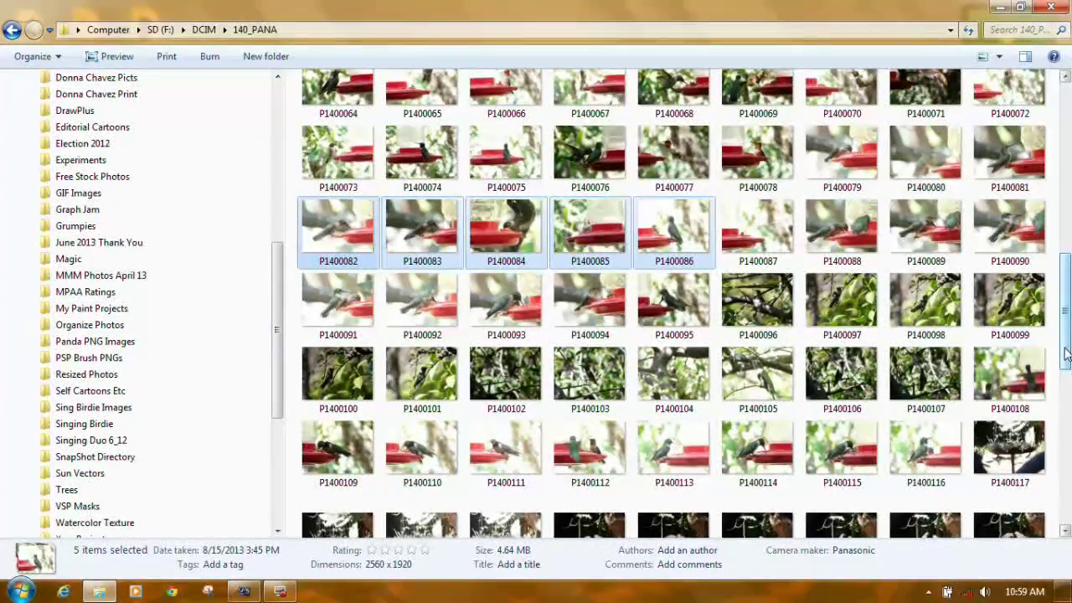
- Expand the 2013 Photos folder under My Pictures in the folder tree and open it
{"action": "left_click_drag", "start_coordinate": [1065, 354], "coordinate": [1068, 180]}
{"action": "left_click_drag", "start_coordinate": [272, 325], "coordinate": [247, 291]}
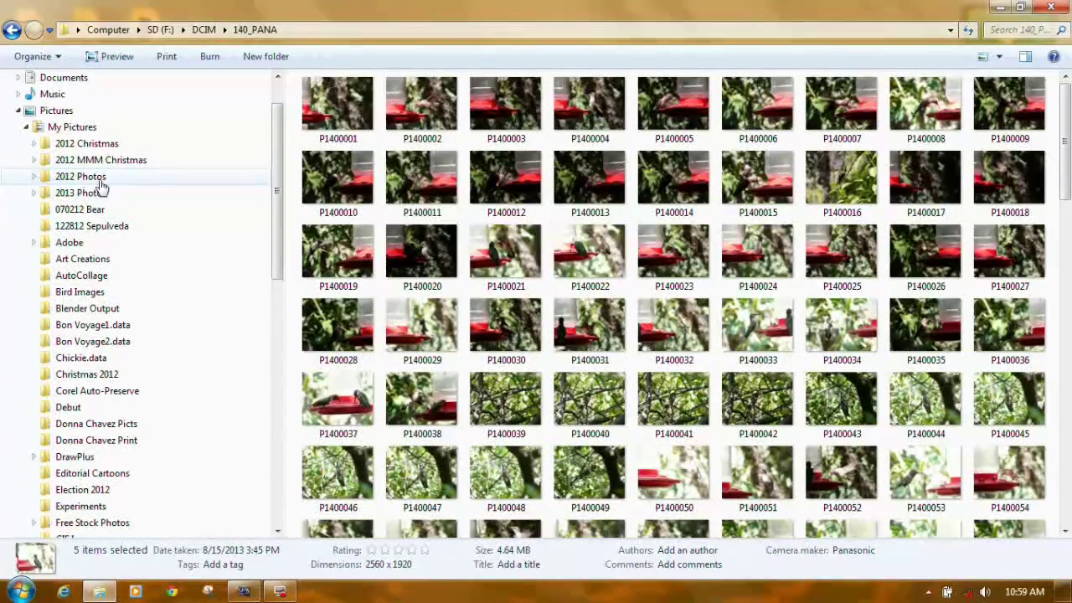
{"action": "left_click", "coordinate": [34, 194]}
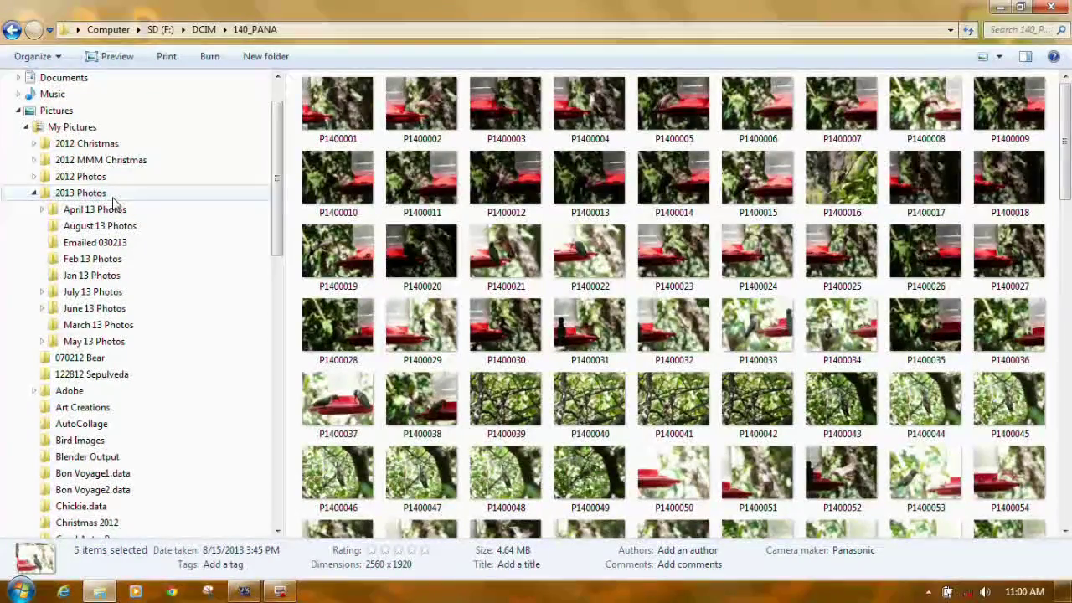
{"action": "left_click", "coordinate": [80, 194]}
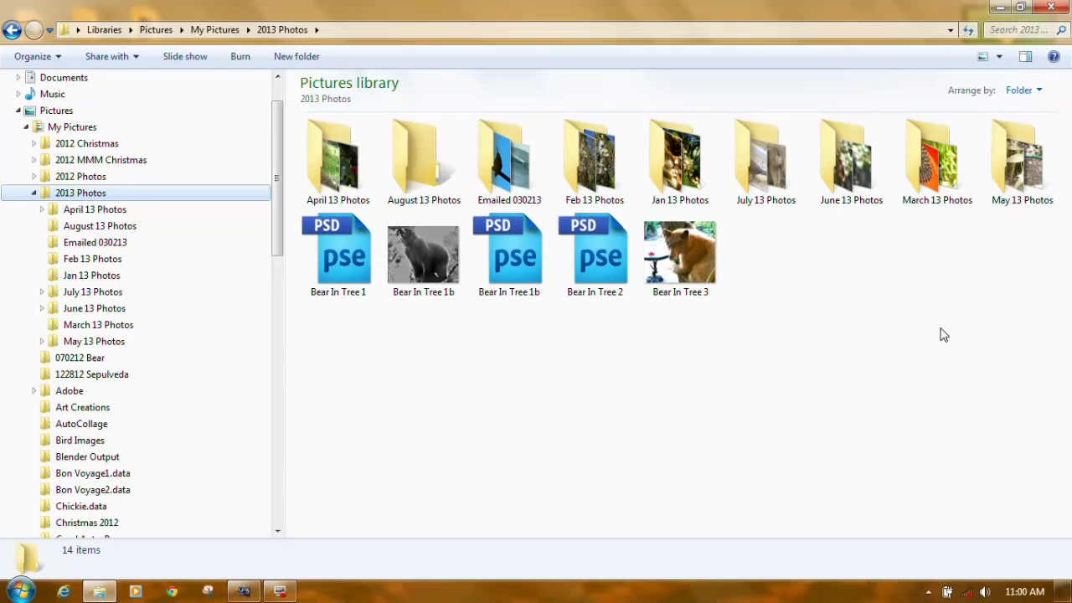
- Examine how photos are named and grouped in June 13 Photos, its 061813 Email subfolder, and July 13 Photos
{"action": "double_click", "coordinate": [839, 184]}
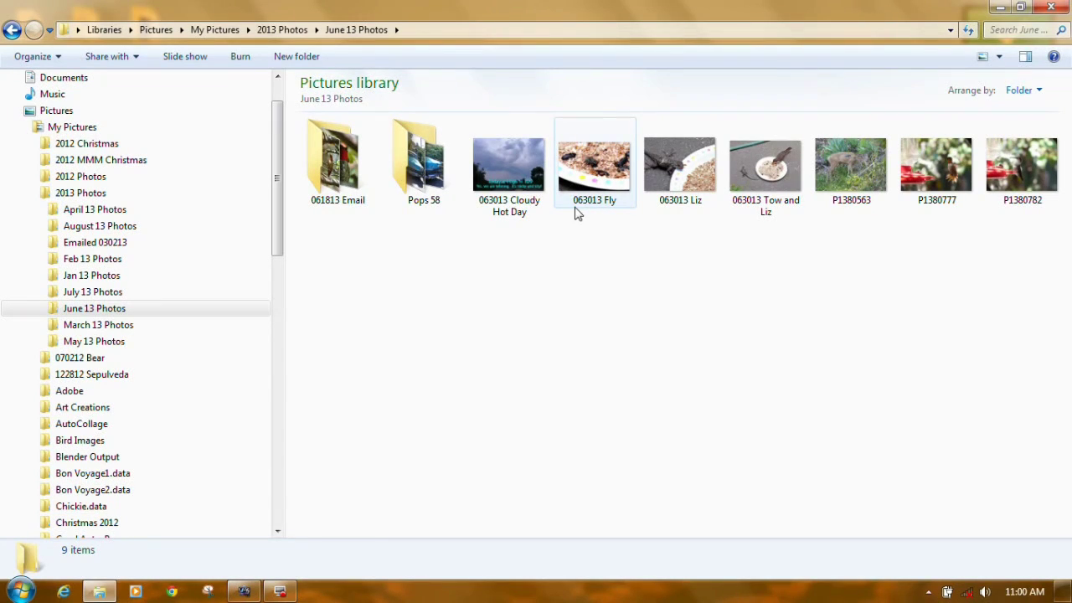
{"action": "mouse_move", "coordinate": [591, 214]}
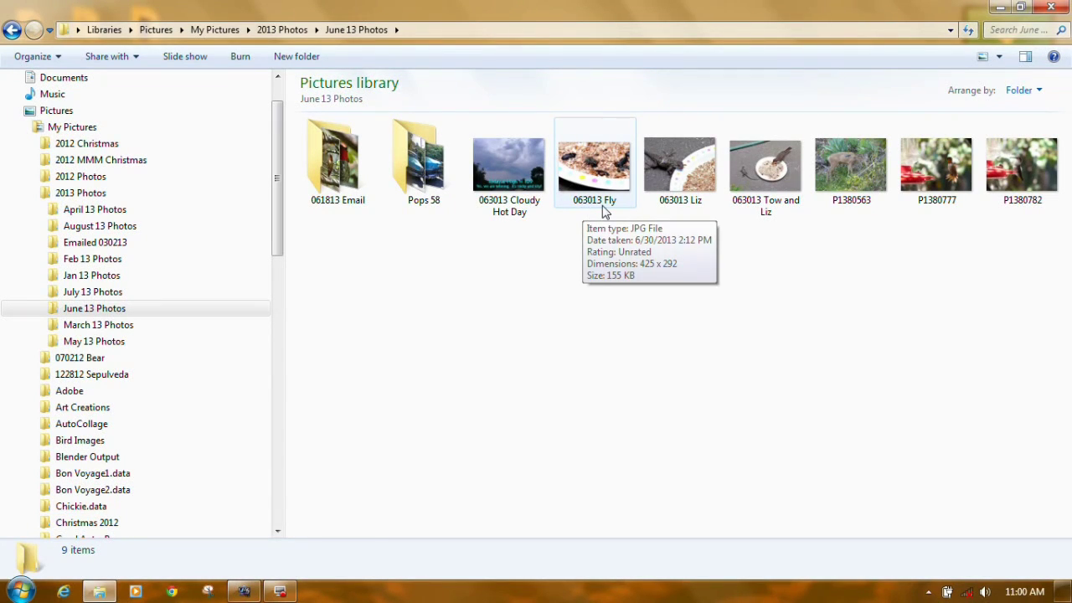
{"action": "double_click", "coordinate": [327, 162]}
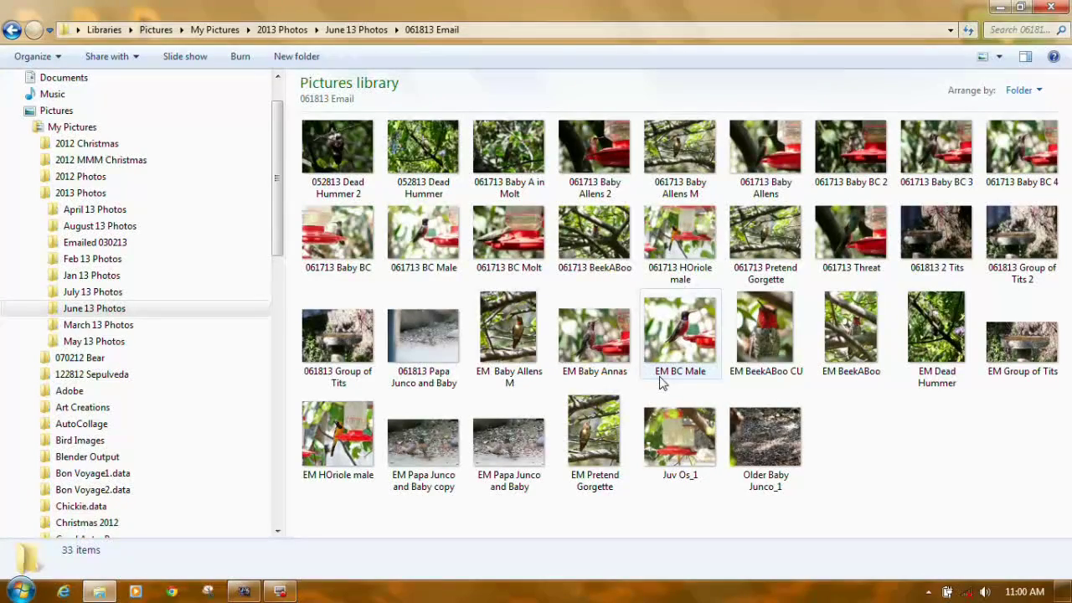
{"action": "left_click", "coordinate": [11, 30]}
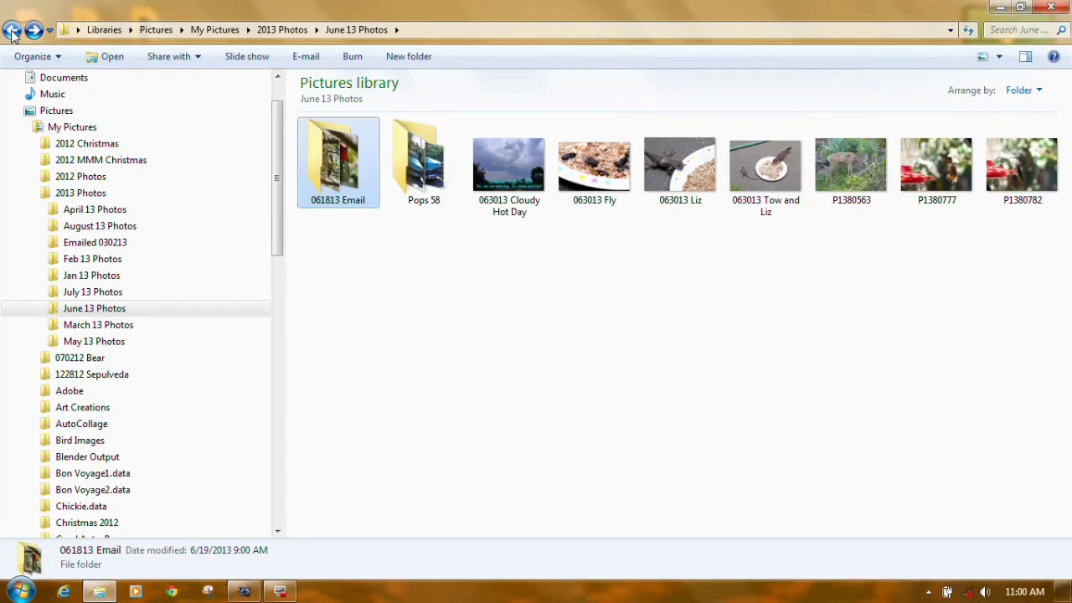
{"action": "left_click", "coordinate": [12, 30]}
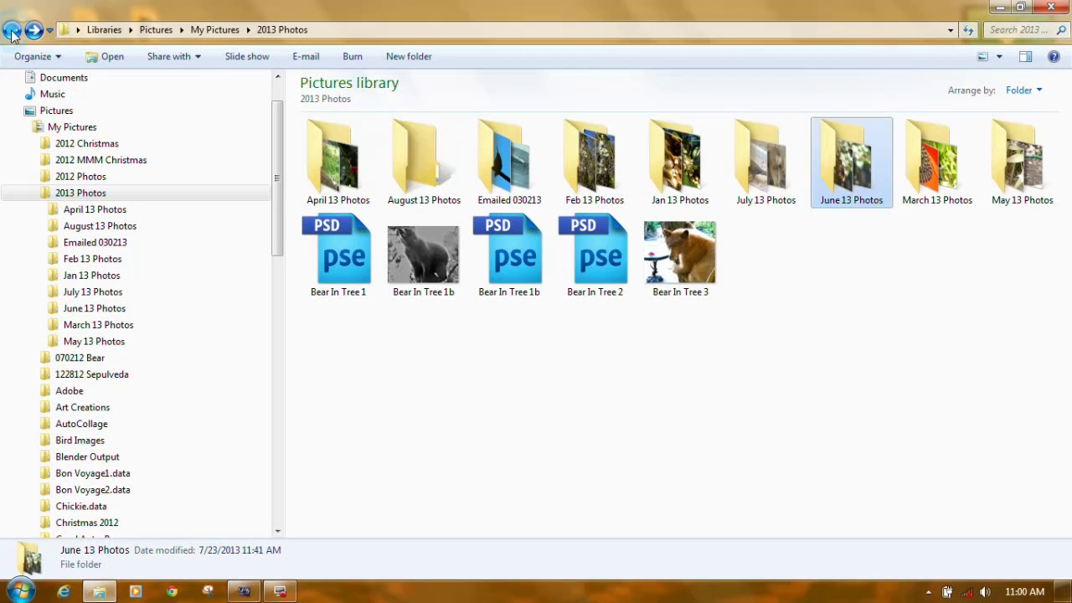
{"action": "double_click", "coordinate": [763, 171]}
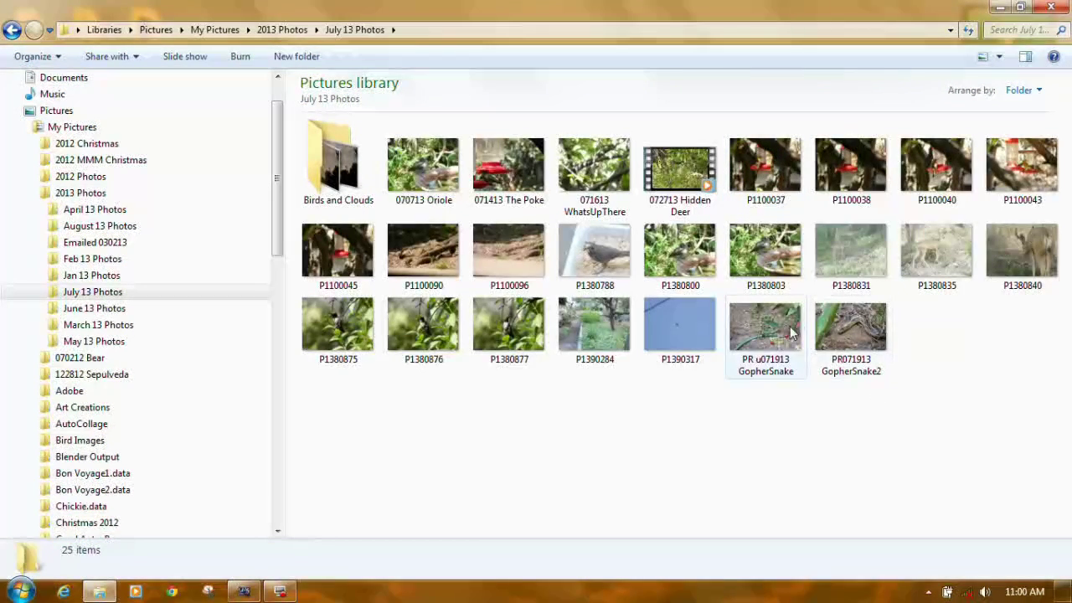
{"action": "mouse_move", "coordinate": [746, 370]}
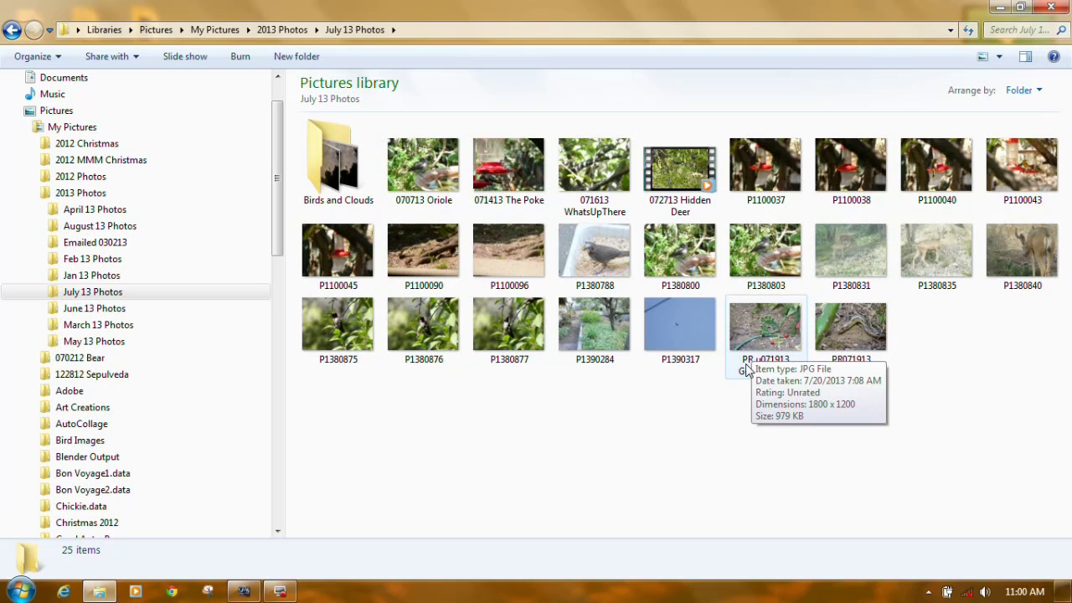
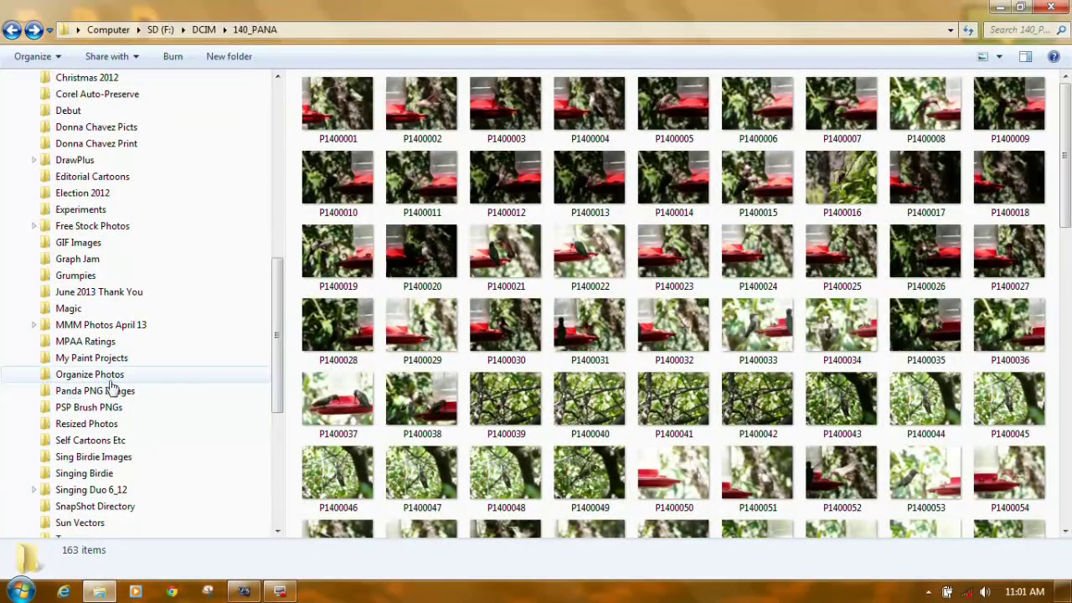
- Expand the Videos library in the folder tree and open My Videos
{"action": "left_click", "coordinate": [279, 345]}
{"action": "left_click_drag", "start_coordinate": [279, 348], "coordinate": [283, 444]}
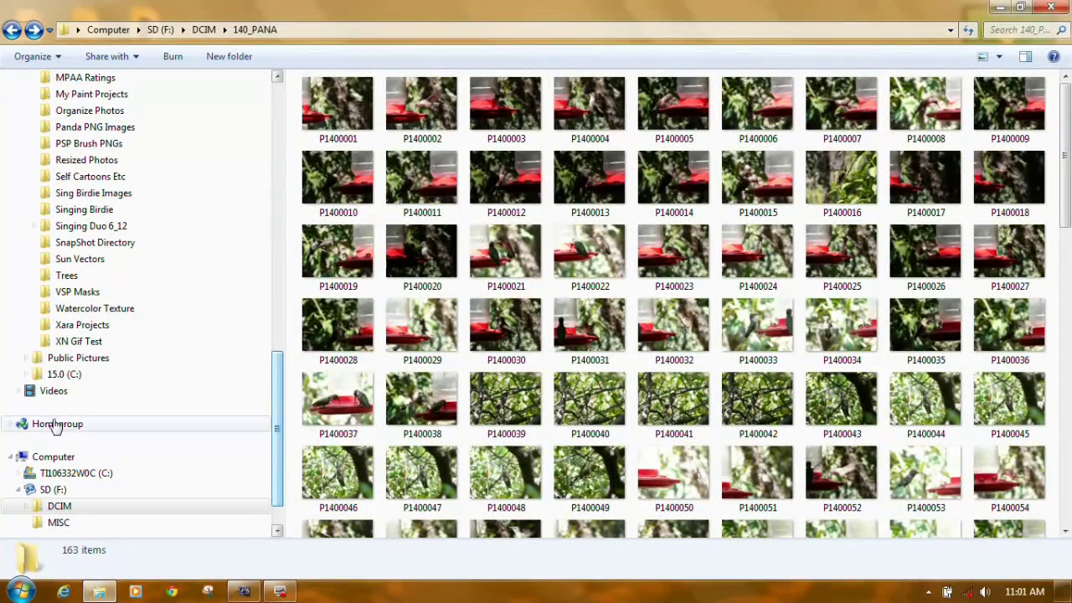
{"action": "left_click", "coordinate": [18, 391]}
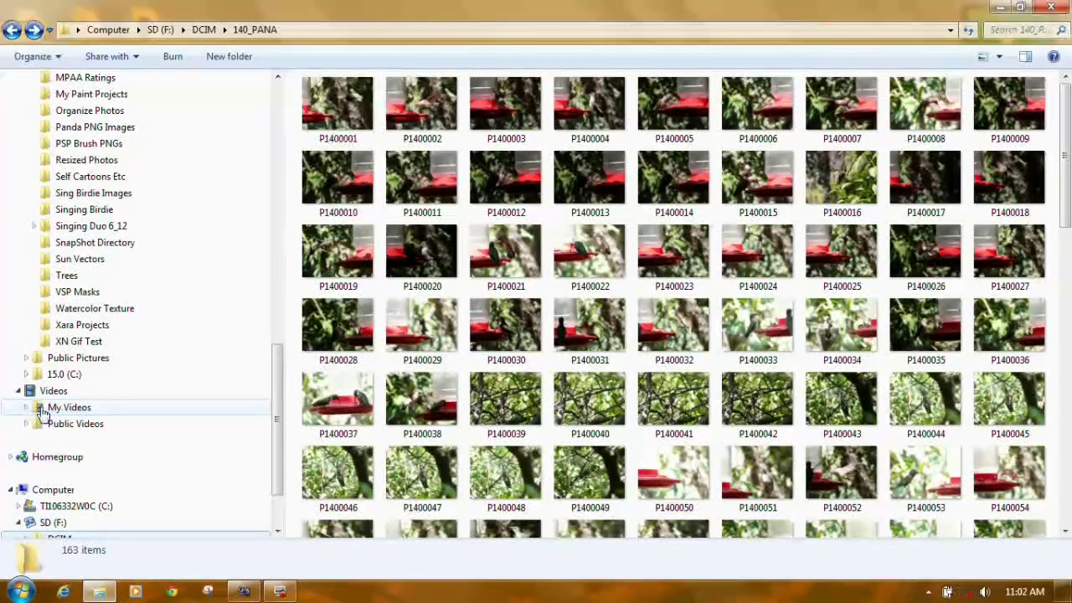
{"action": "left_click", "coordinate": [52, 409]}
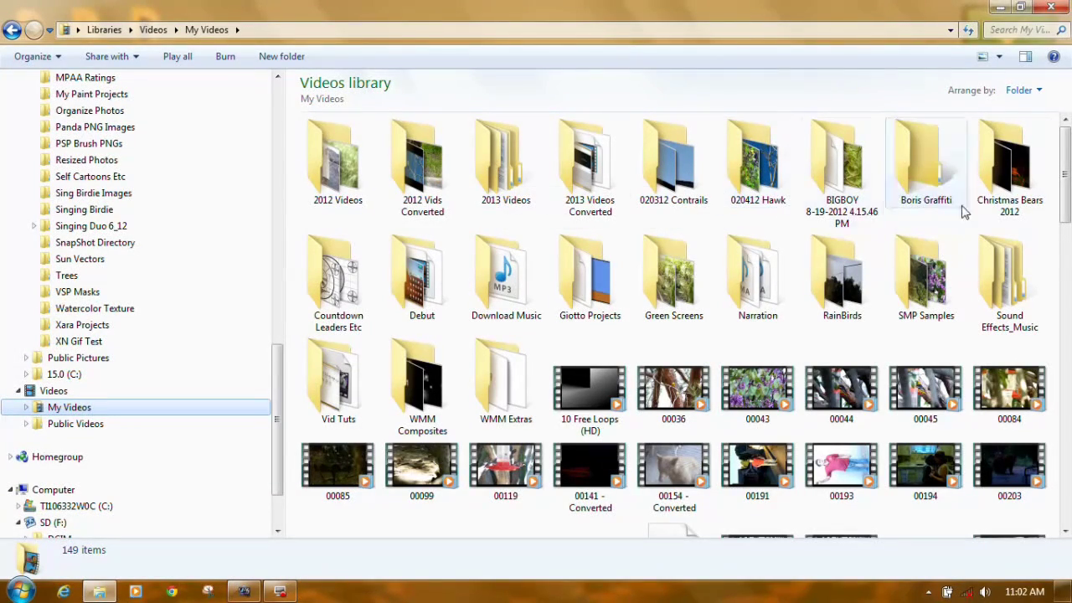
- Open the WMM Composites folder to examine its clips and return to My Videos
{"action": "scroll", "coordinate": [913, 159], "scroll_direction": "down", "scroll_amount": 3}
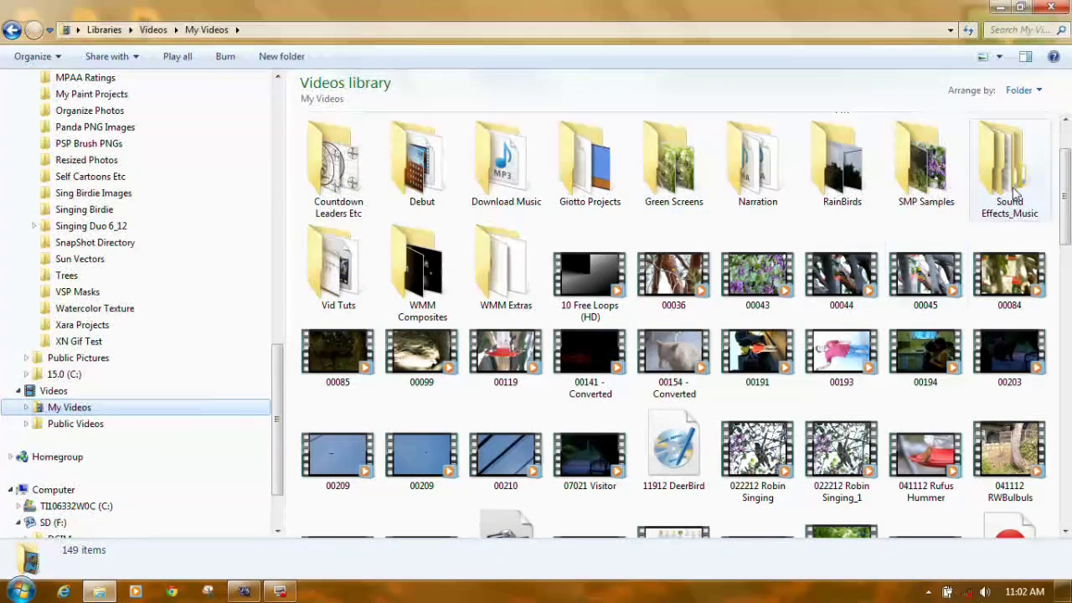
{"action": "double_click", "coordinate": [405, 261]}
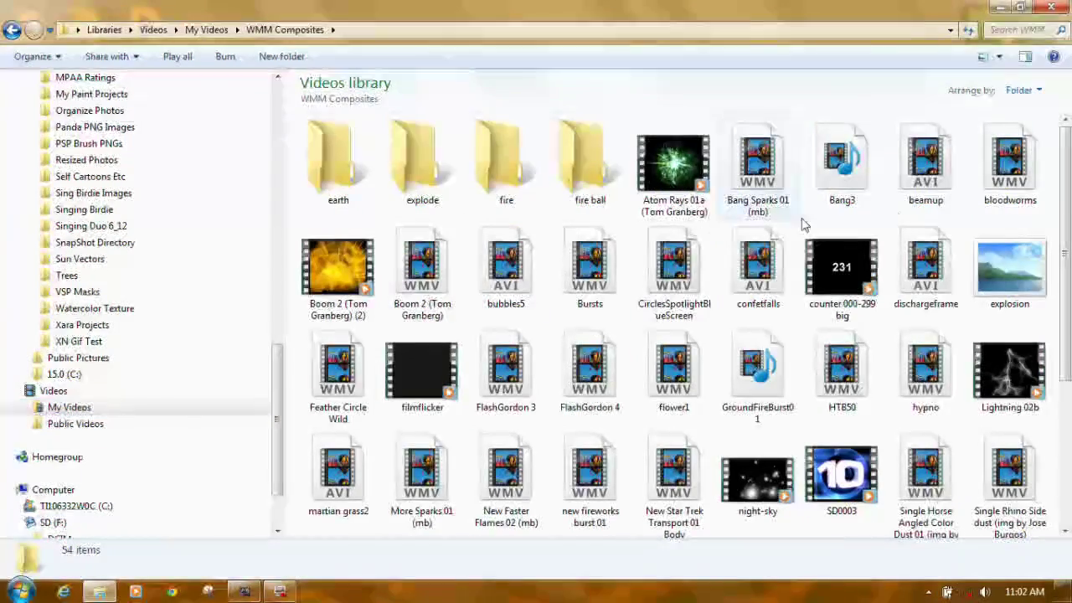
{"action": "left_click_drag", "start_coordinate": [1065, 211], "coordinate": [1046, 187]}
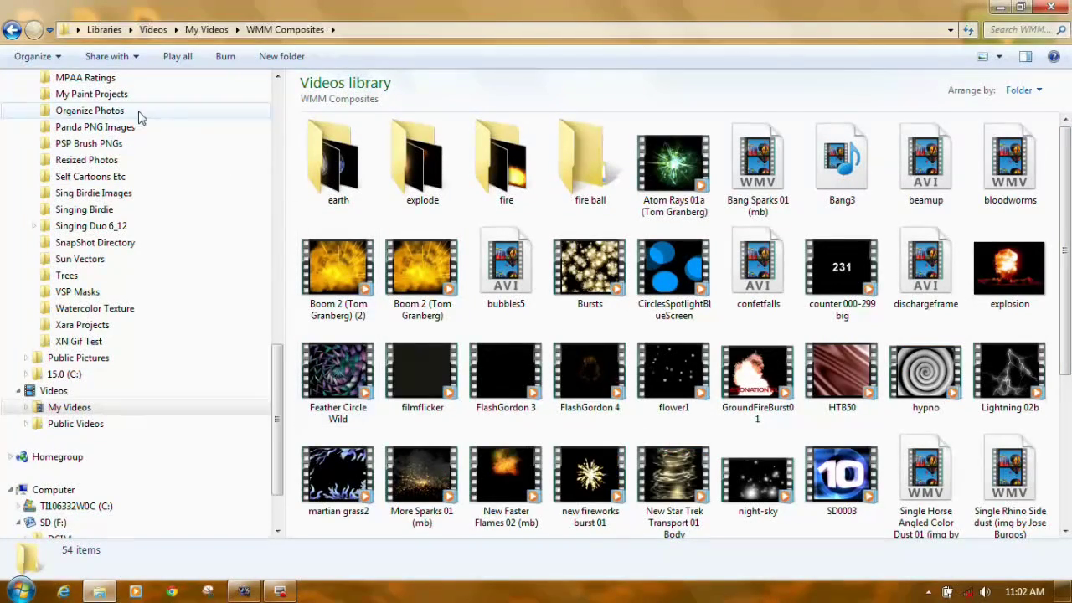
{"action": "left_click", "coordinate": [12, 30]}
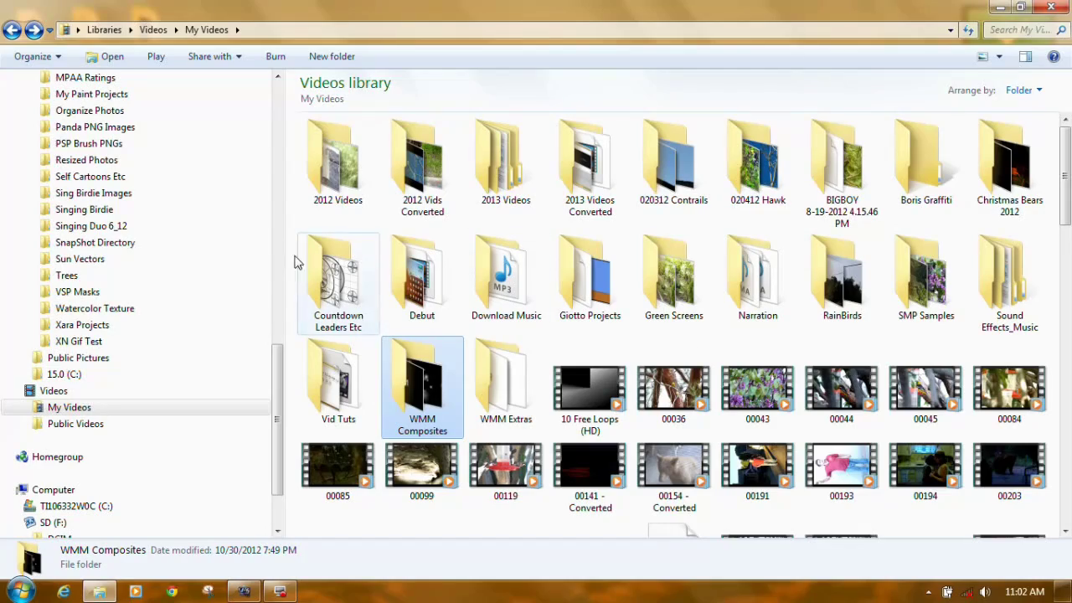
- Return to the 2013 Photos folder under My Pictures and view the file details of Bear In Tree 3
{"action": "left_click_drag", "start_coordinate": [278, 402], "coordinate": [277, 280]}
{"action": "scroll", "coordinate": [211, 202], "scroll_direction": "up", "scroll_amount": 8}
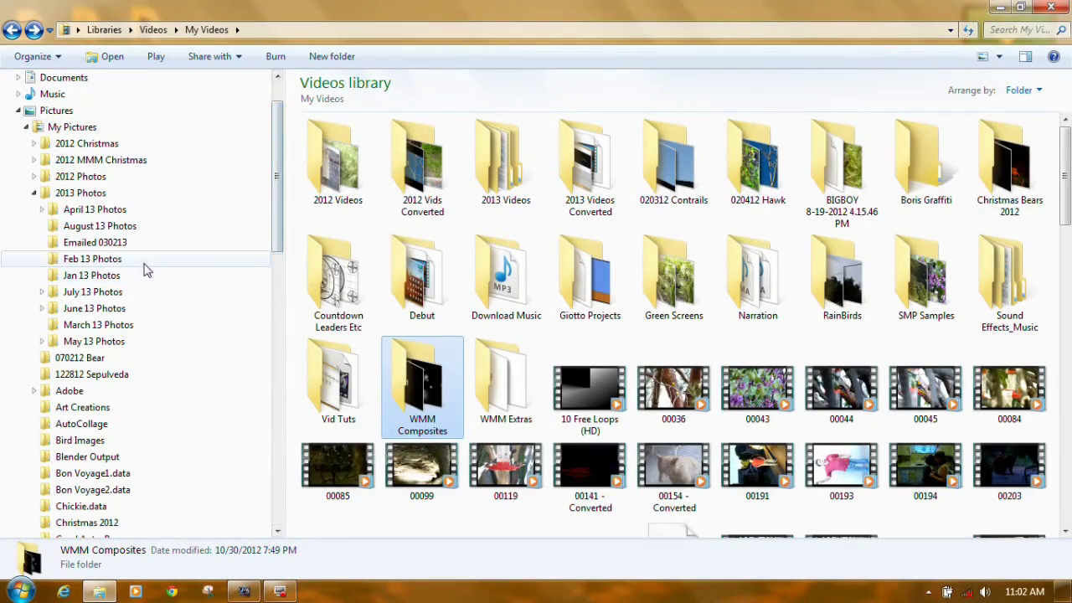
{"action": "left_click", "coordinate": [81, 195]}
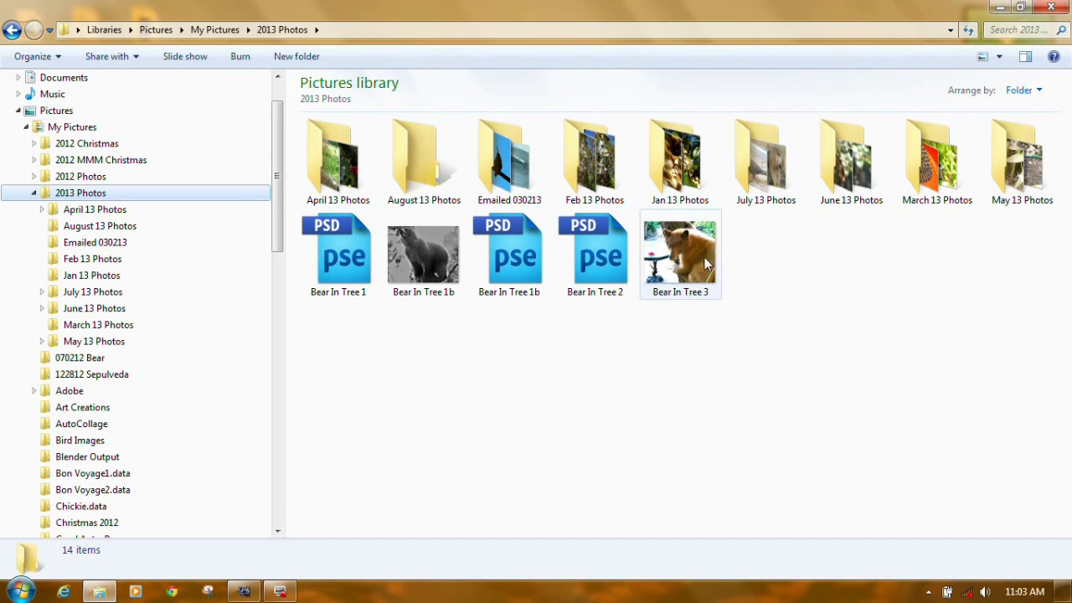
{"action": "mouse_move", "coordinate": [691, 266]}
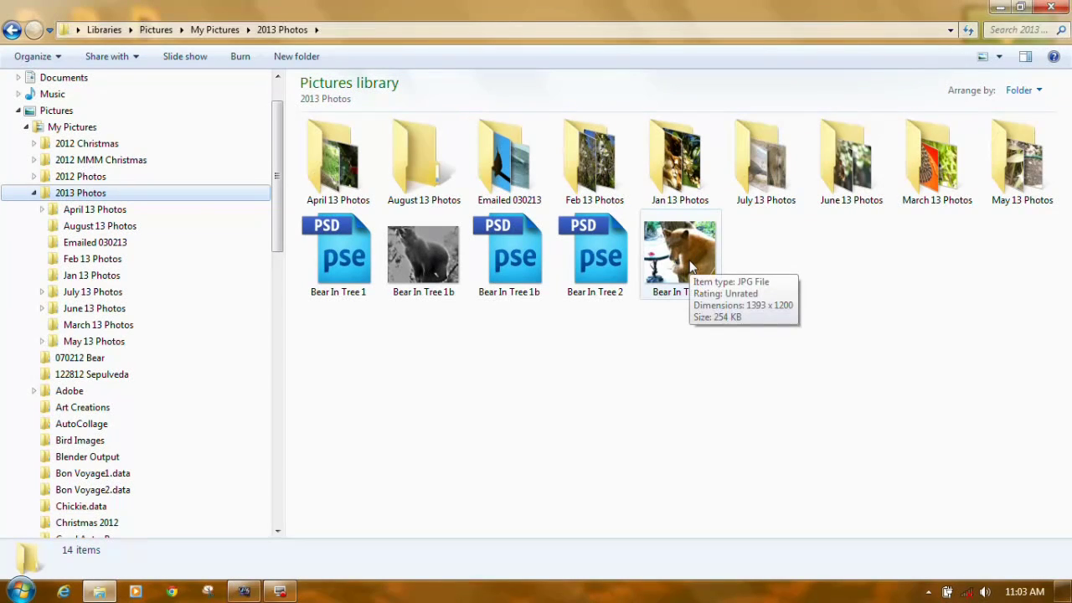